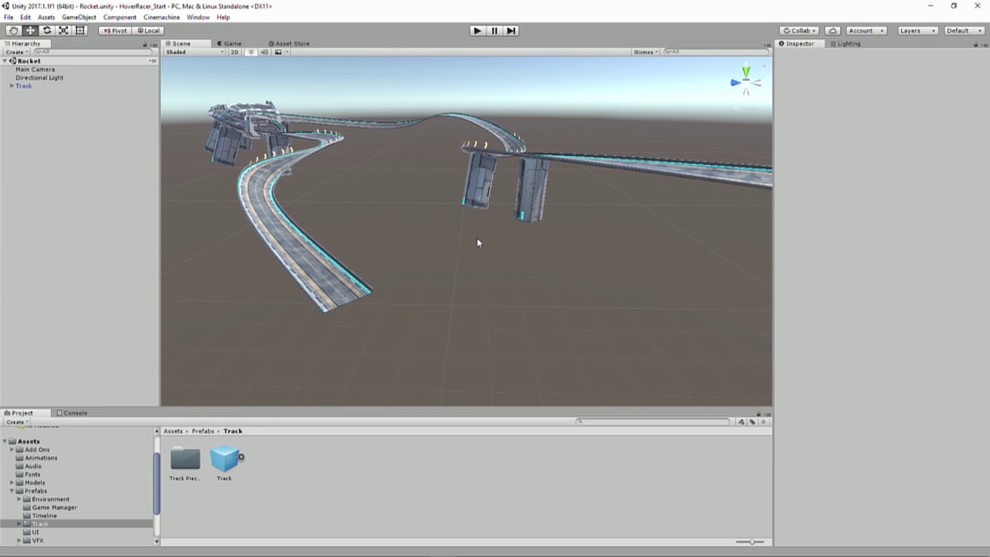
Orbit around the hover-racer track, then bring up the Unity Reference Sheet PDF in Edge
key("alt")
left_click_drag(477, 238, 453, 206, "alt")
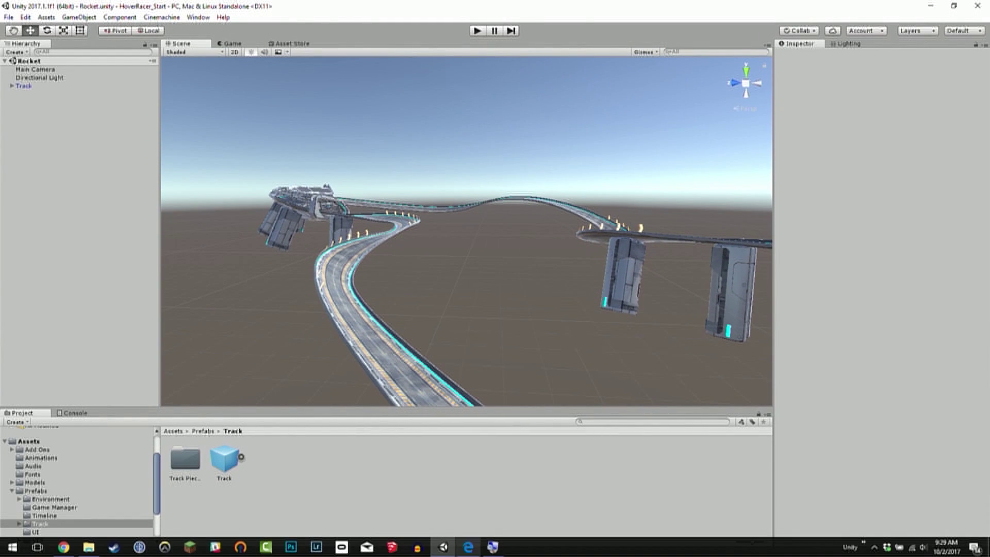
left_click(469, 547)
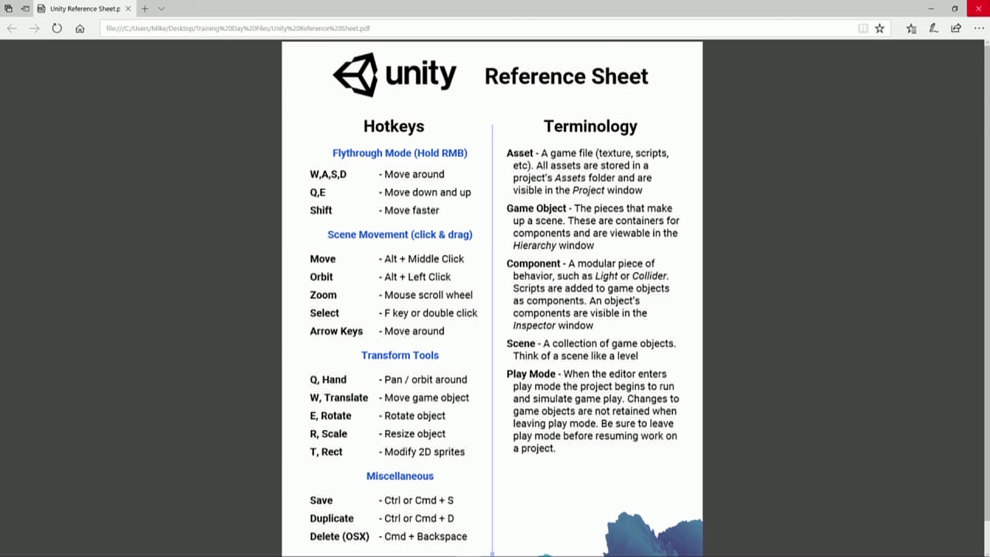
Minimize the Edge reference sheet and look around the Unity scene again
left_click(932, 9)
right_click_drag(459, 225, 147, 224)
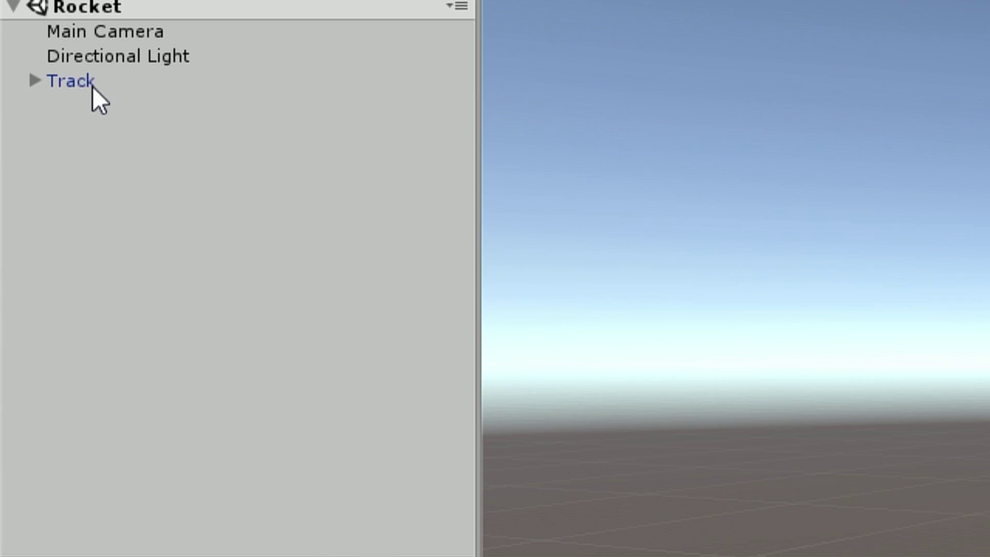
Select Track, then select and frame Main Camera, orbiting to see it with the track
left_click(87, 82)
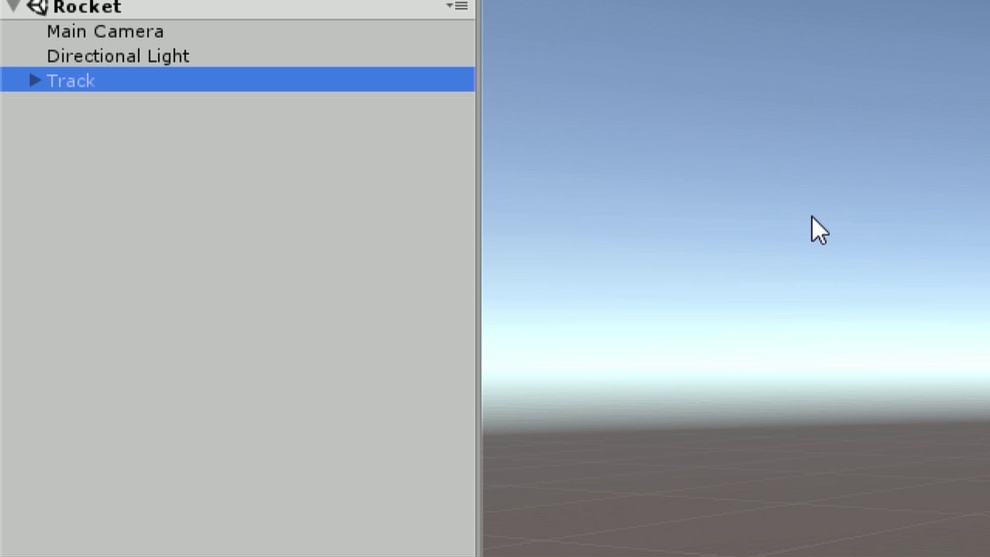
right_click_drag(749, 176, 726, 243)
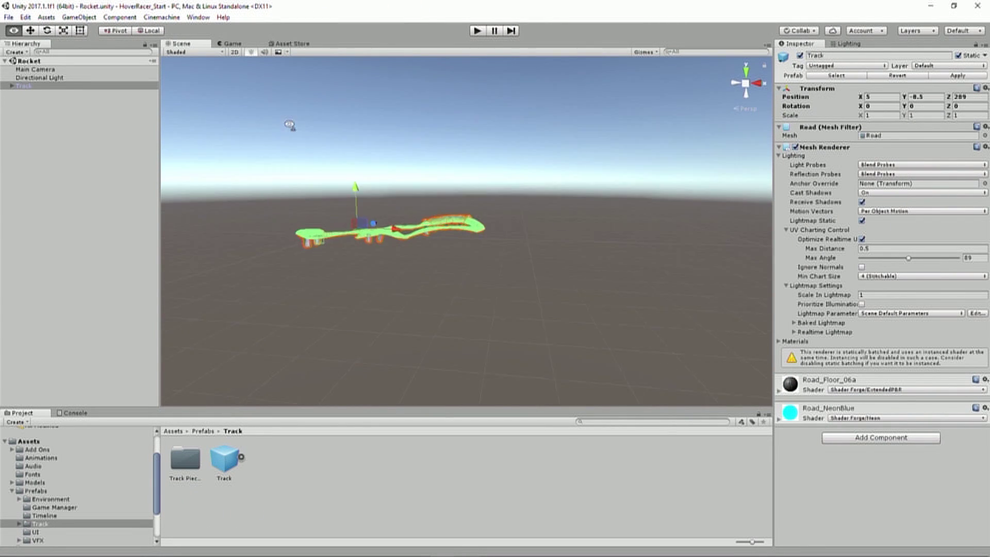
left_click(27, 71)
double_click(27, 71)
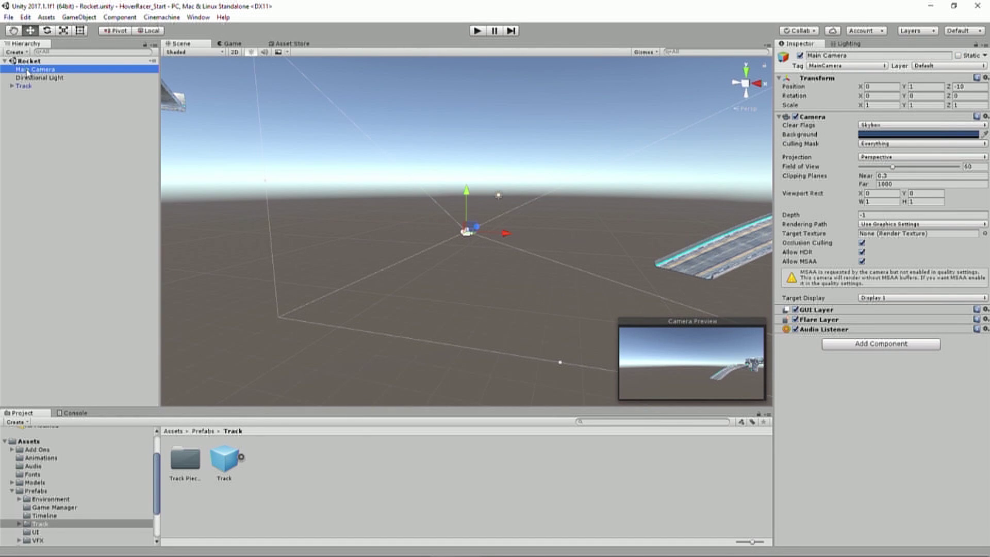
right_click_drag(302, 148, 529, 171)
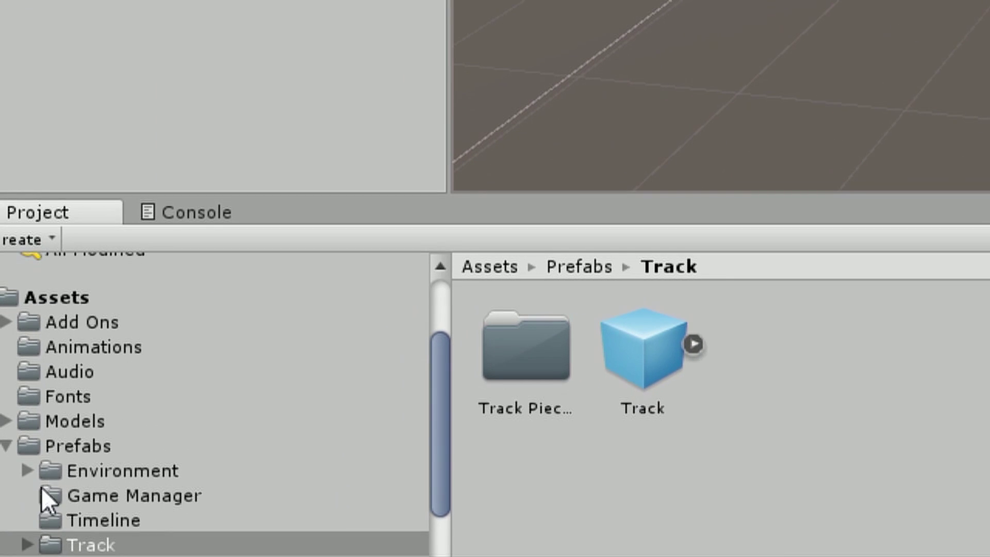
Preview the Pipes, Rocks, SandFloor, Skyline and Flags prefabs, ending on SandFloor's Terrain properties
left_click(66, 446)
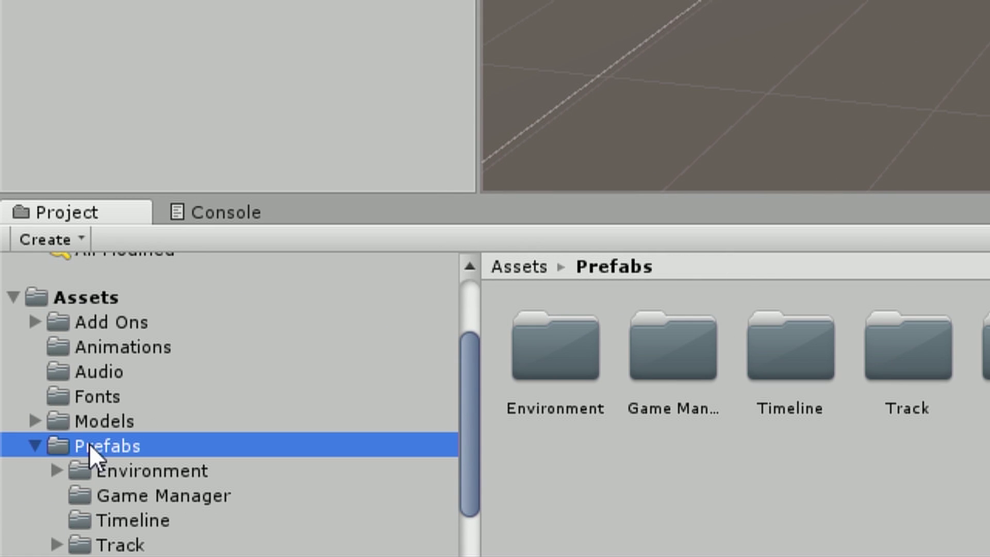
left_click(117, 471)
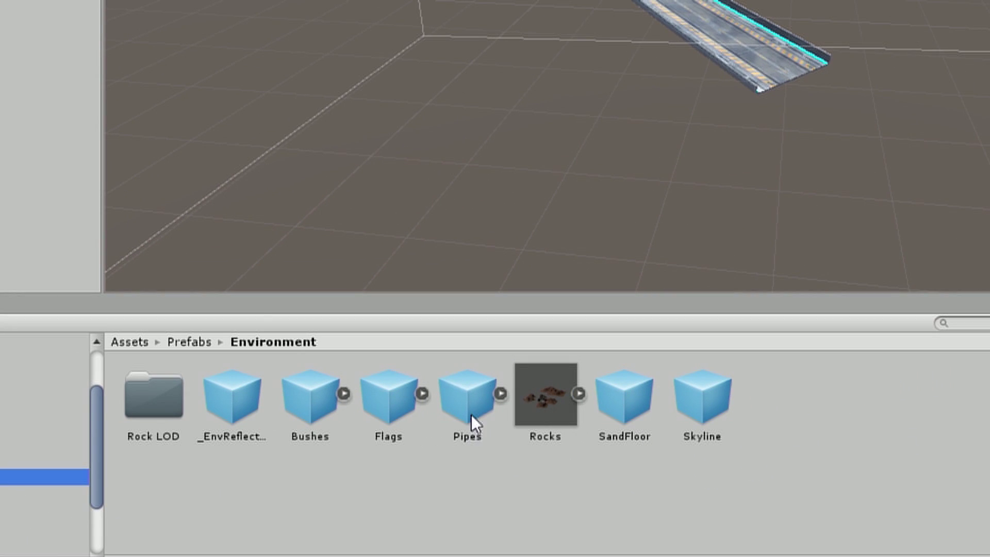
left_click(472, 415)
left_click(544, 403)
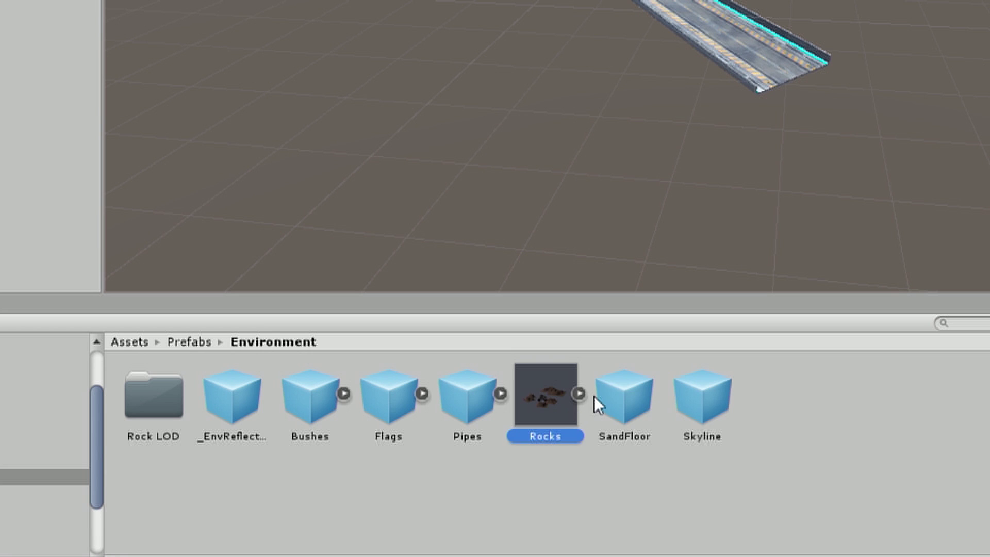
left_click(624, 397)
left_click(691, 397)
left_click(390, 400)
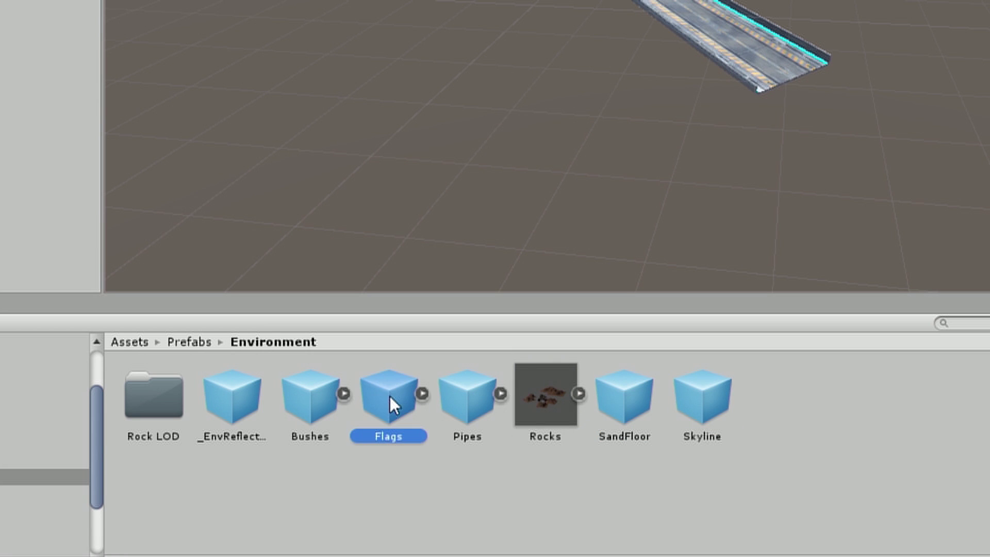
left_click(474, 398)
left_click(537, 399)
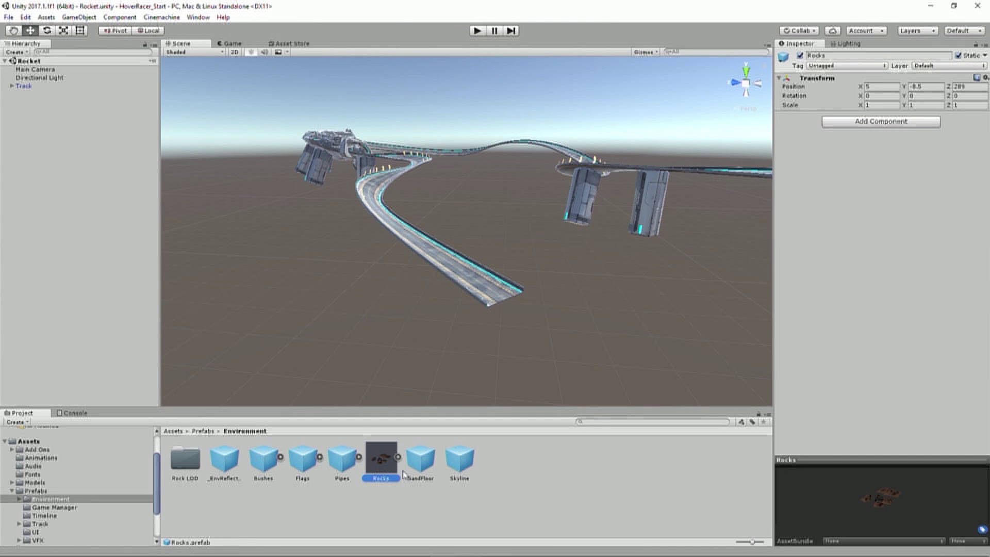
left_click(419, 462)
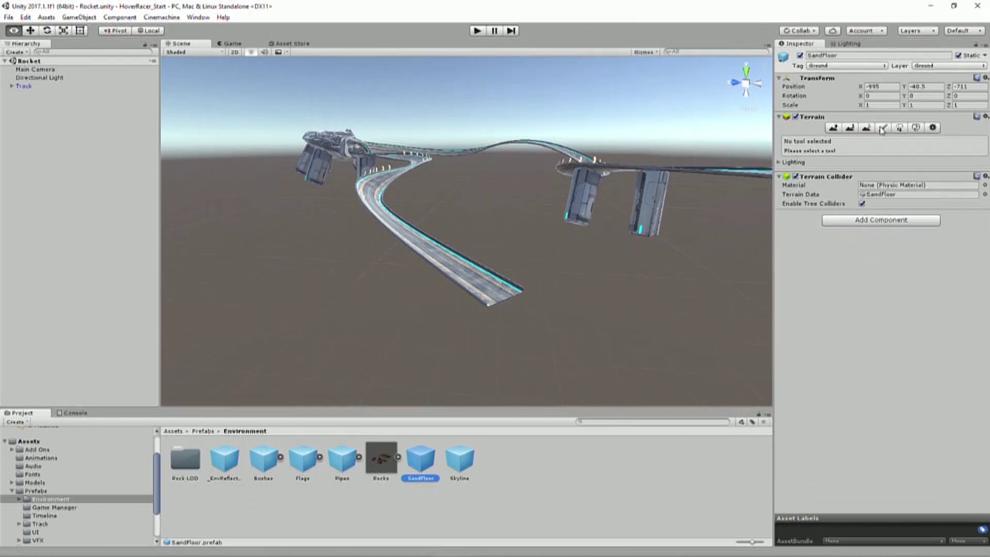
Place the SandFloor terrain under the track and raise small mounds with Raise/Lower Terrain
left_click_drag(415, 461, 50, 164)
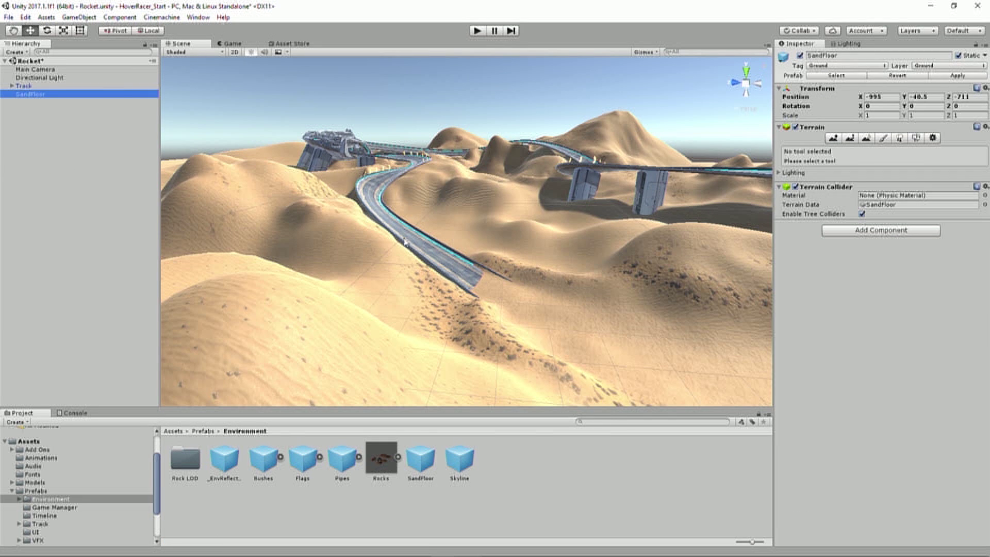
mouse_move(563, 286)
left_mouse_down("alt")
mouse_move(627, 278)
mouse_move(332, 258)
mouse_move(351, 223)
mouse_move(550, 186)
left_mouse_up("alt")
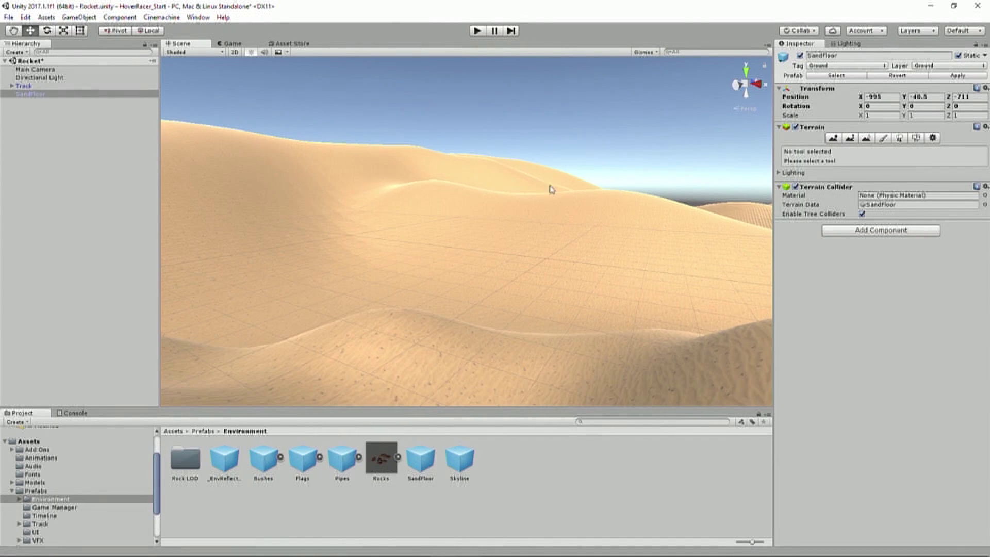
left_click(833, 138)
mouse_move(476, 249)
left_mouse_down()
mouse_move(485, 272)
mouse_move(508, 253)
mouse_move(473, 238)
left_mouse_up()
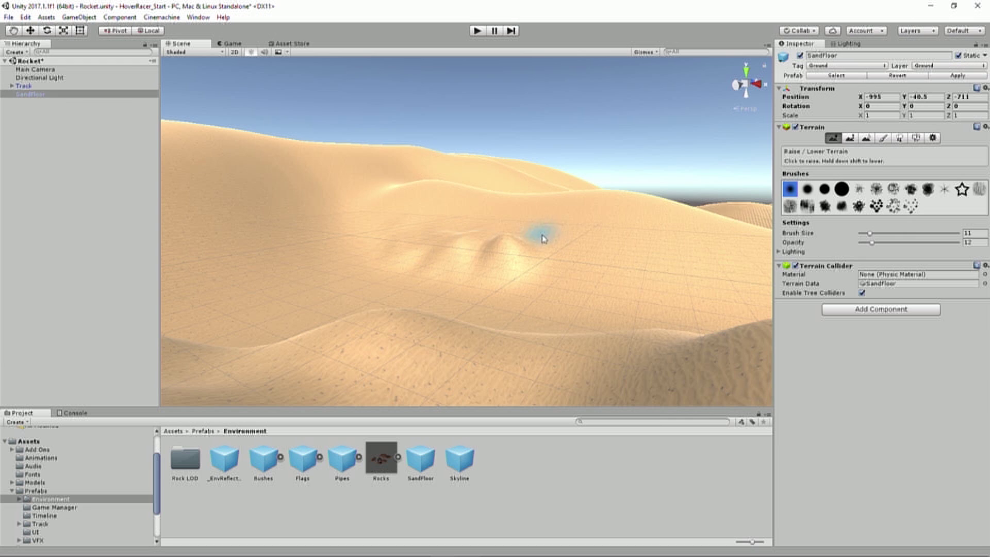
Frame the Track object and swing the view along the winding track
left_click(23, 86)
key("f")
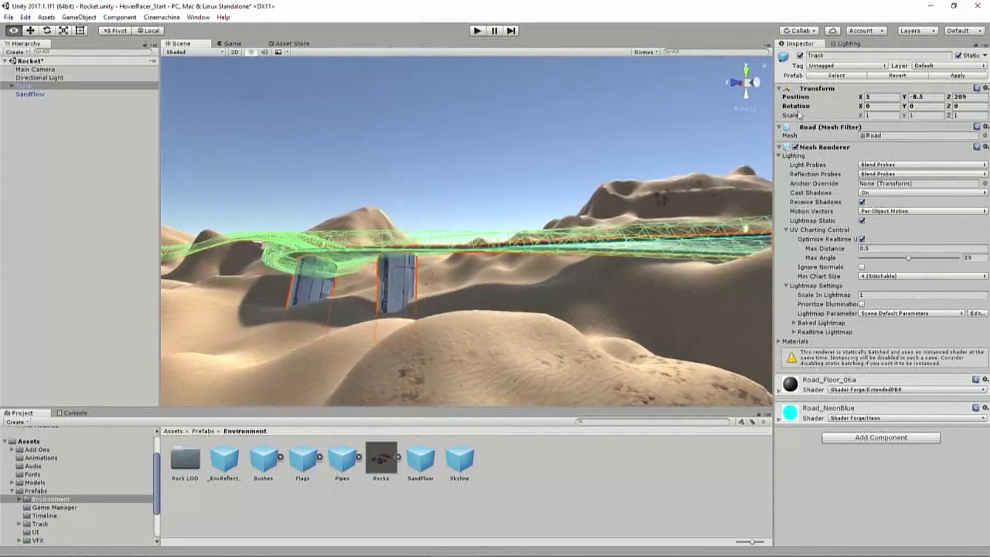
right_click_drag(567, 155, 384, 163)
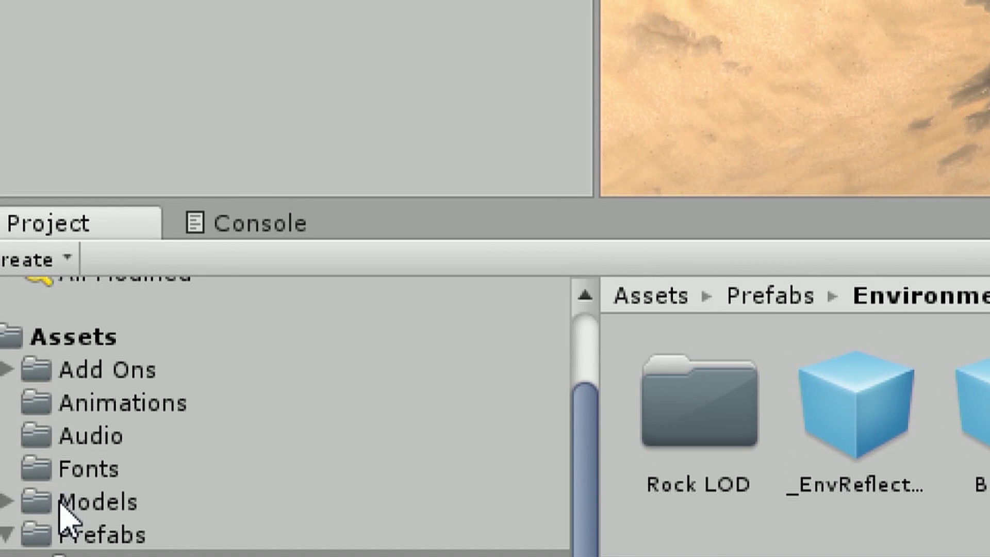
Drop a Rock_02 boulder from Assets > Models onto the dunes beside the track
left_click(111, 503)
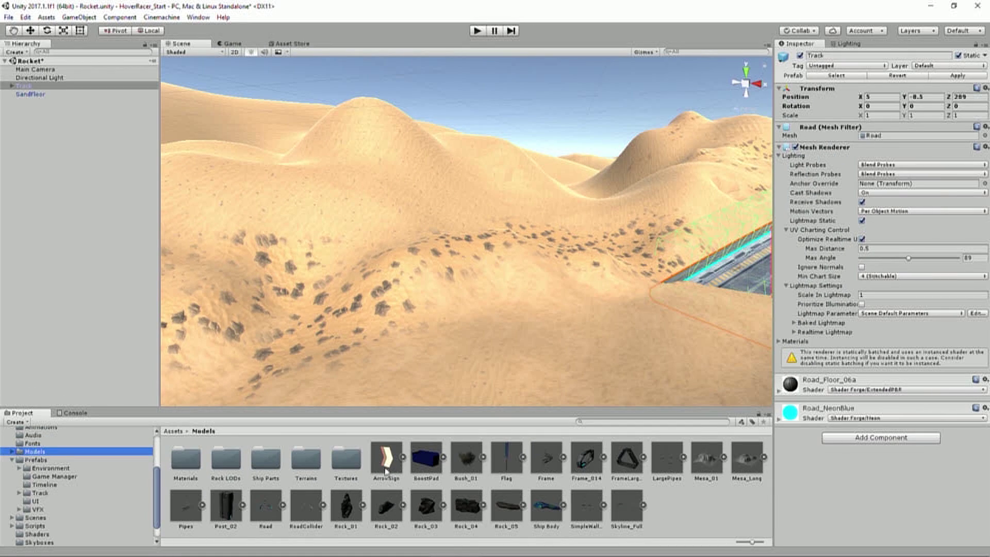
left_click_drag(637, 454, 593, 14)
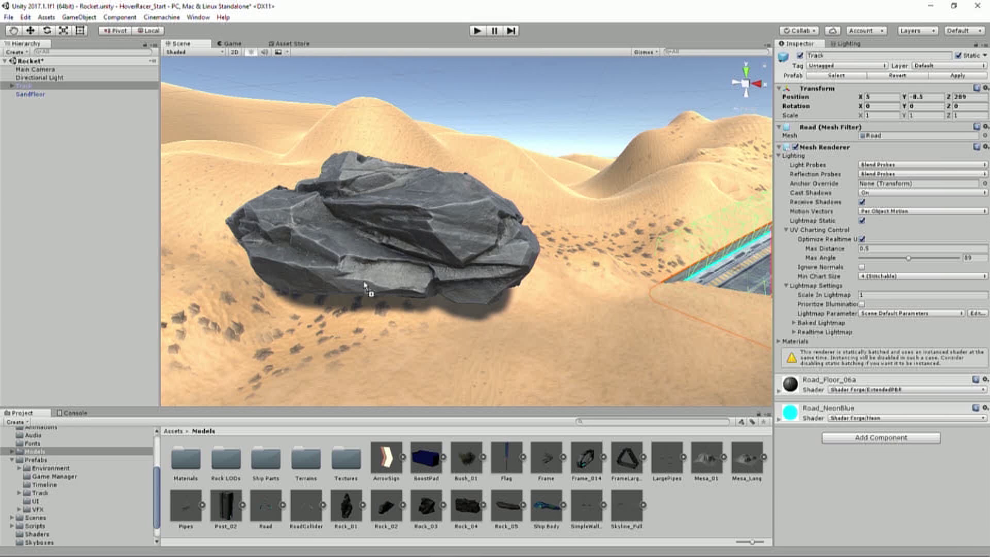
left_click_drag(364, 284, 384, 281)
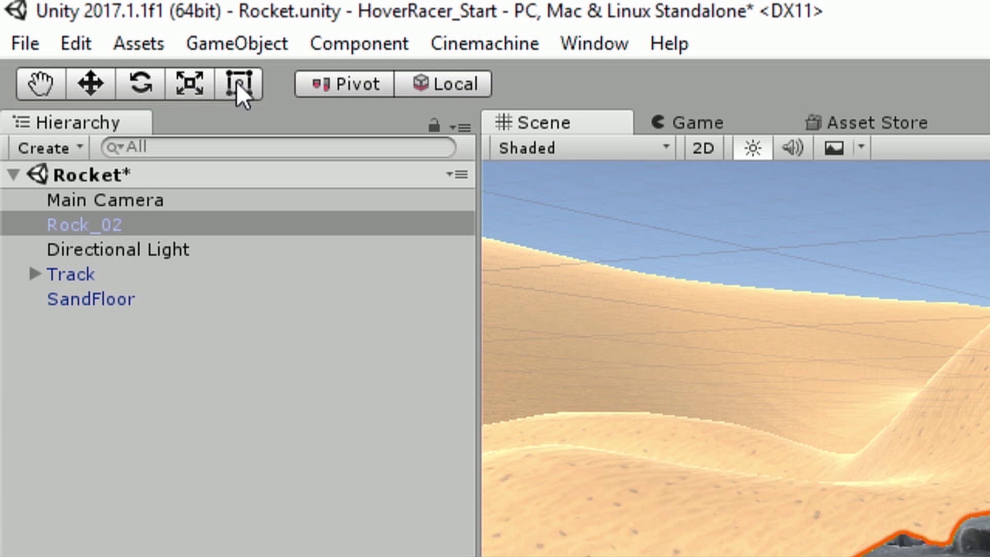
Cycle through the Q, W, E, R and T transform tools, ending on Move
key("q")
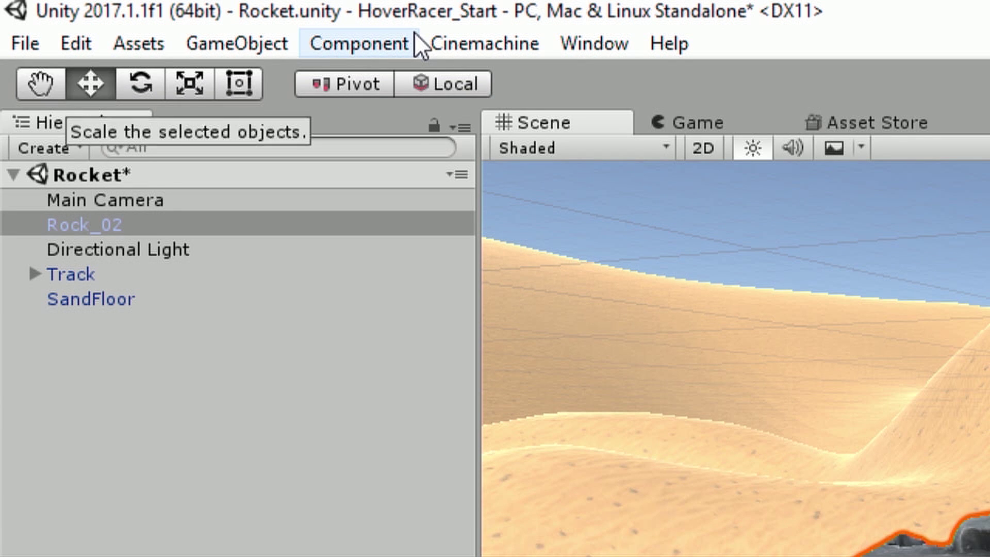
key("e")
key("r")
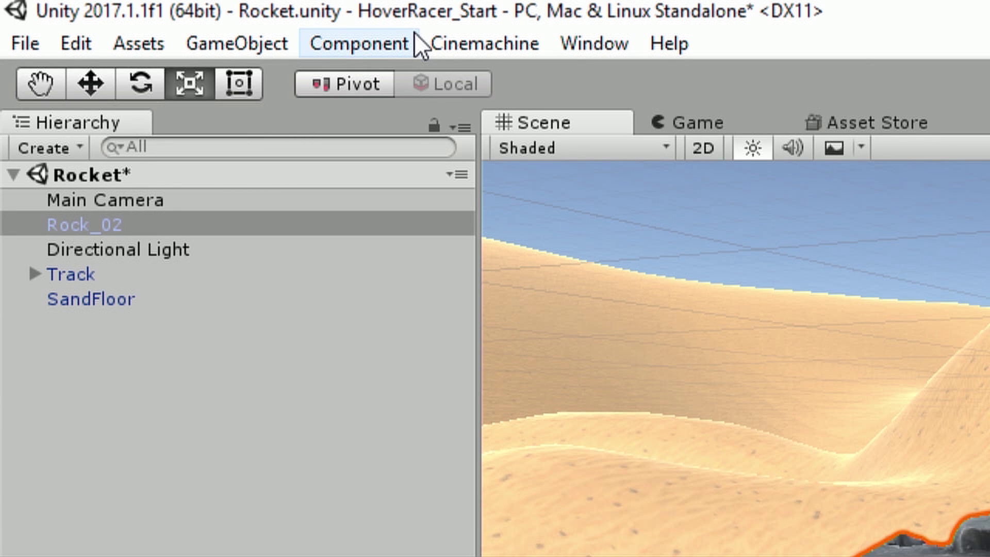
key("t")
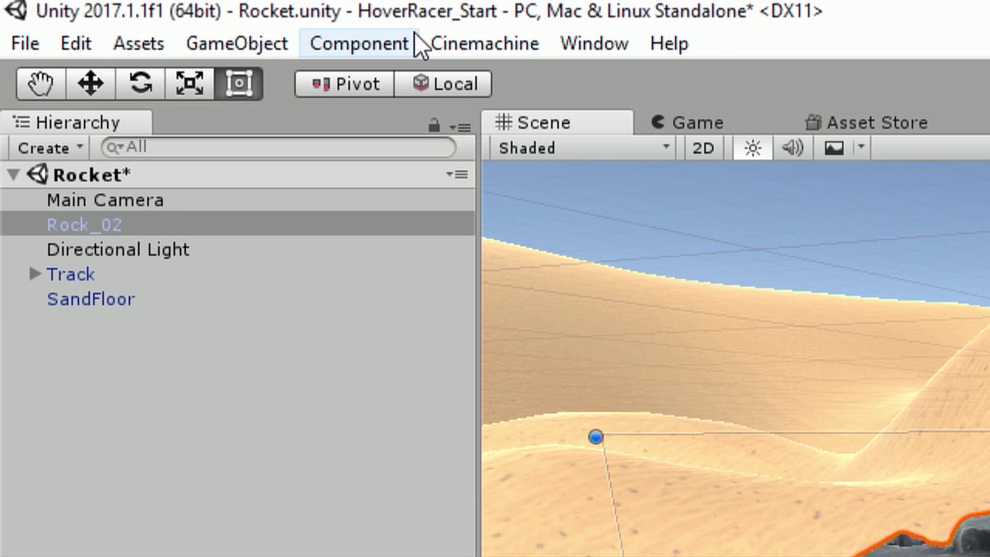
key("q")
key("w")
key("e")
key("r")
key("t")
key("w")
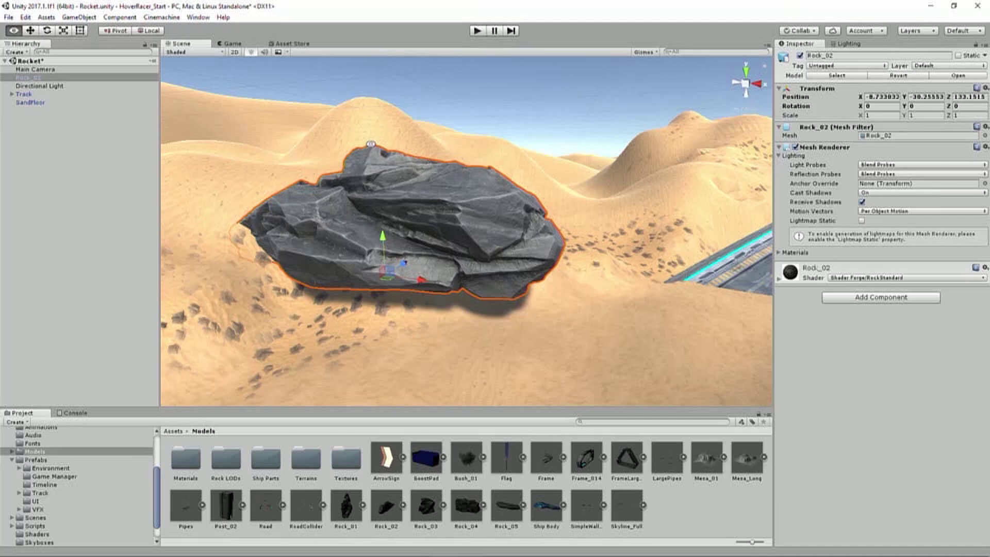
Sink the Rock_02 into the sand, spin and tilt it, and shrink it to about three-quarters size
left_click_drag(371, 144, 364, 148, "alt")
left_click_drag(388, 229, 403, 289)
key("e")
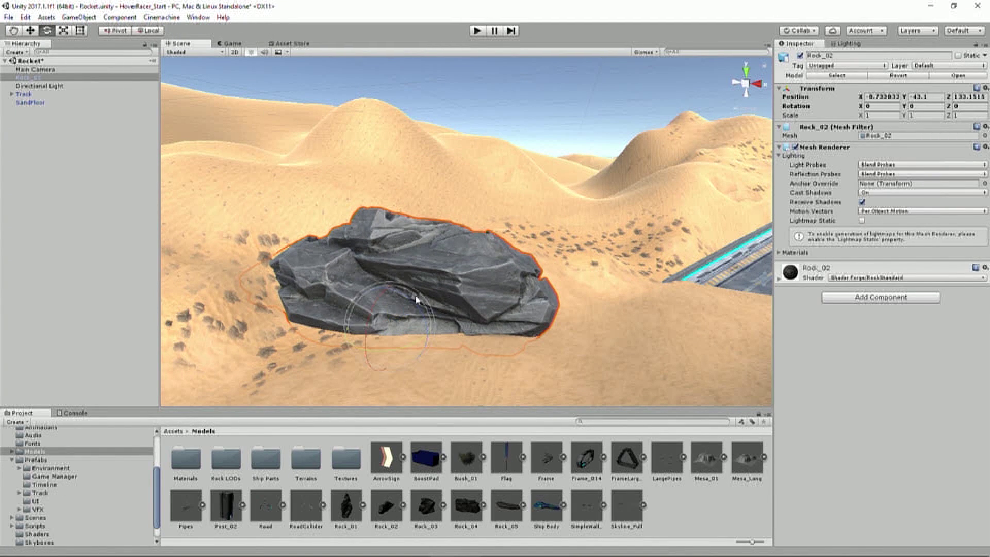
left_click_drag(414, 351, 204, 334)
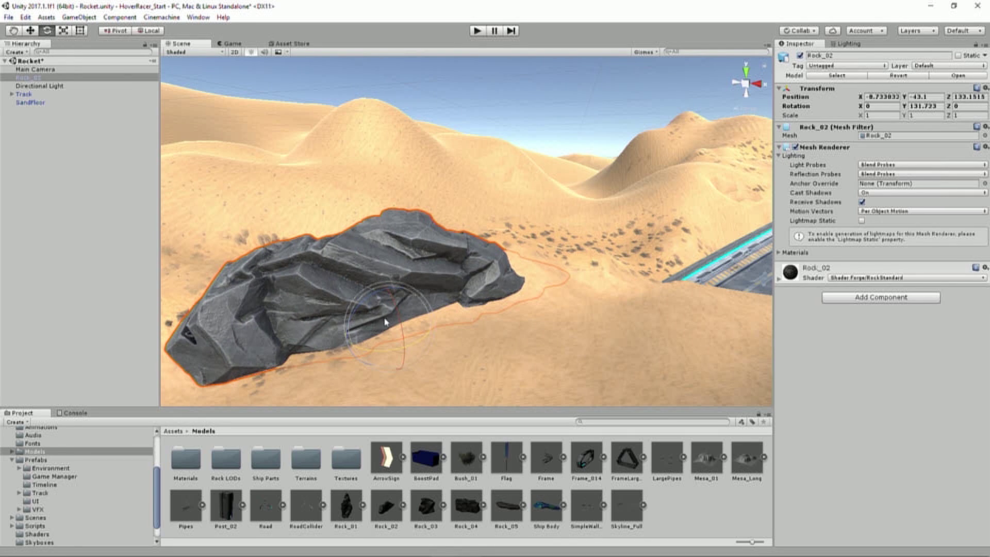
left_click_drag(396, 318, 389, 290)
key("r")
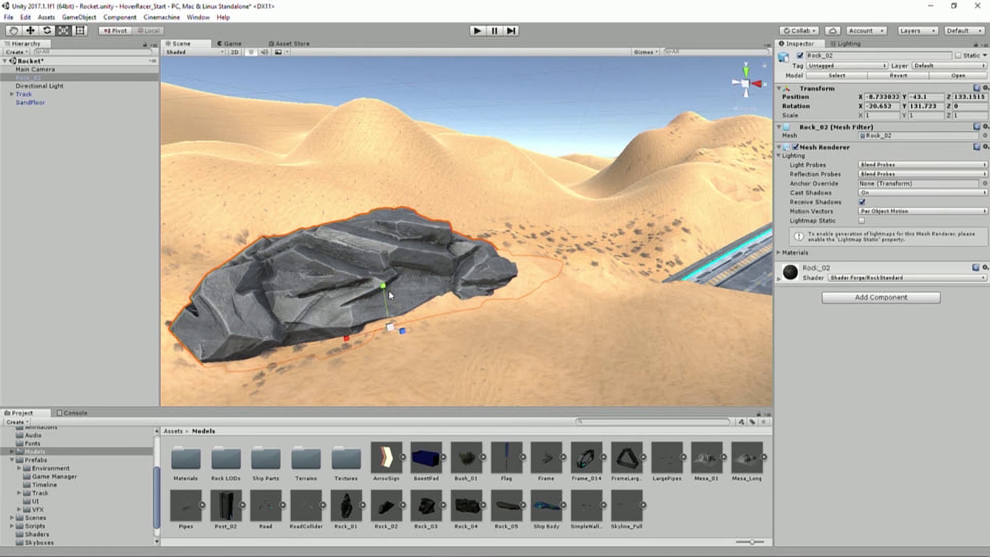
left_click_drag(390, 324, 379, 333)
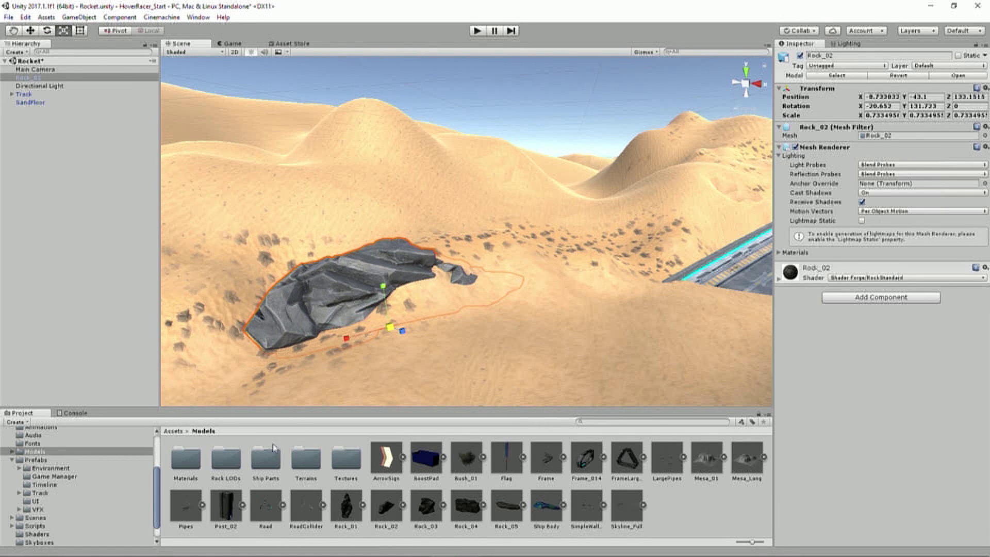
Add Rock_01, Bush_01, a Frame_014 arch and a second Rock_01 near the dune
left_click_drag(345, 505, 555, 381)
key("w")
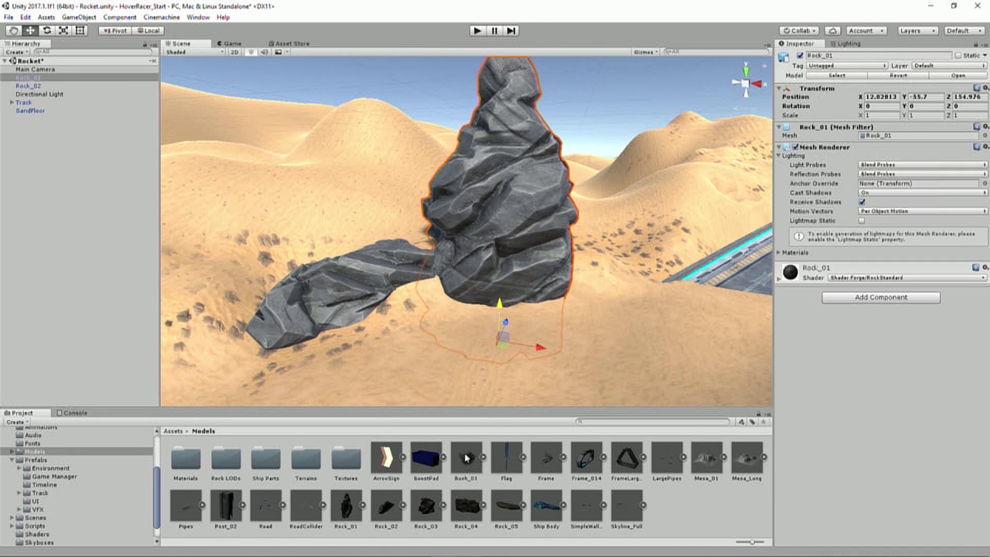
left_click_drag(467, 458, 629, 289)
key("e")
key("r")
left_click_drag(602, 462, 647, 166)
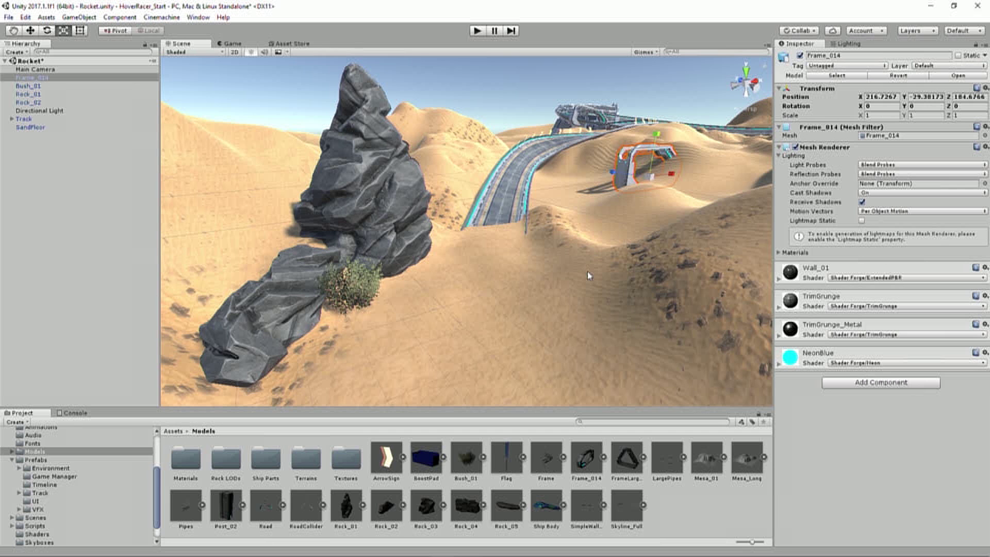
left_click_drag(346, 506, 338, 323)
key("w")
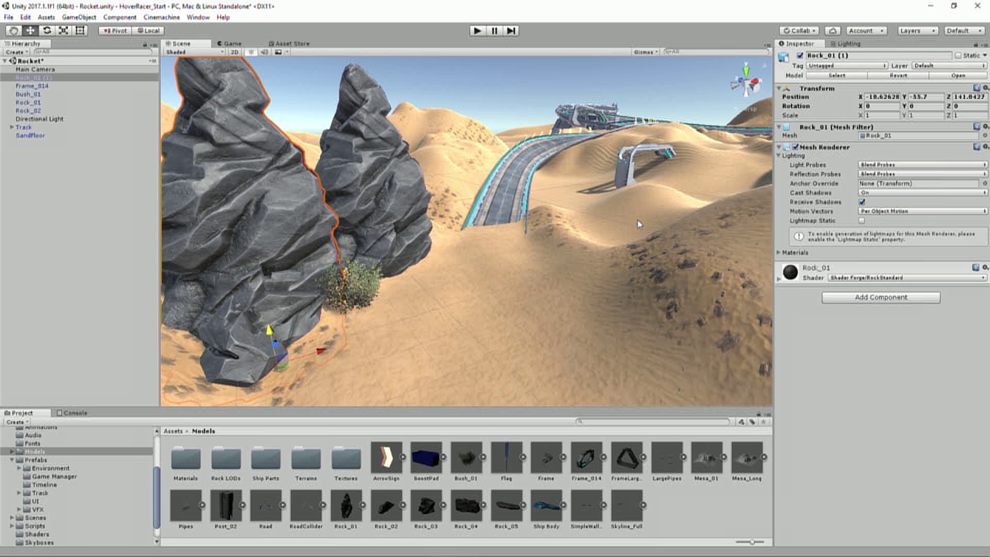
right_click_drag(650, 265, 576, 256)
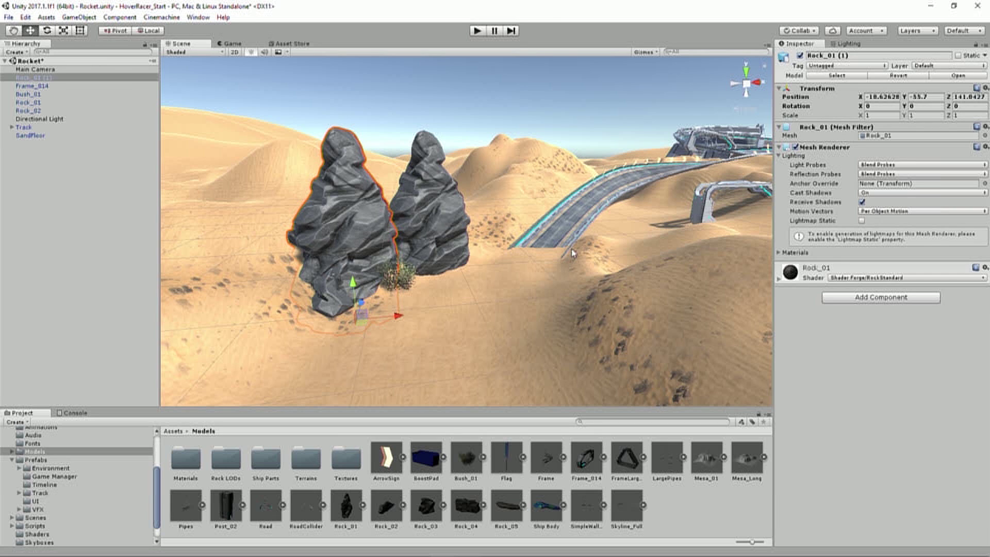
Undo the rock, bush, frame and Rock_02 placements with Ctrl+Z
key("ctrl+z")
key("ctrl+z")
key("ctrl+z")
key("ctrl+z")
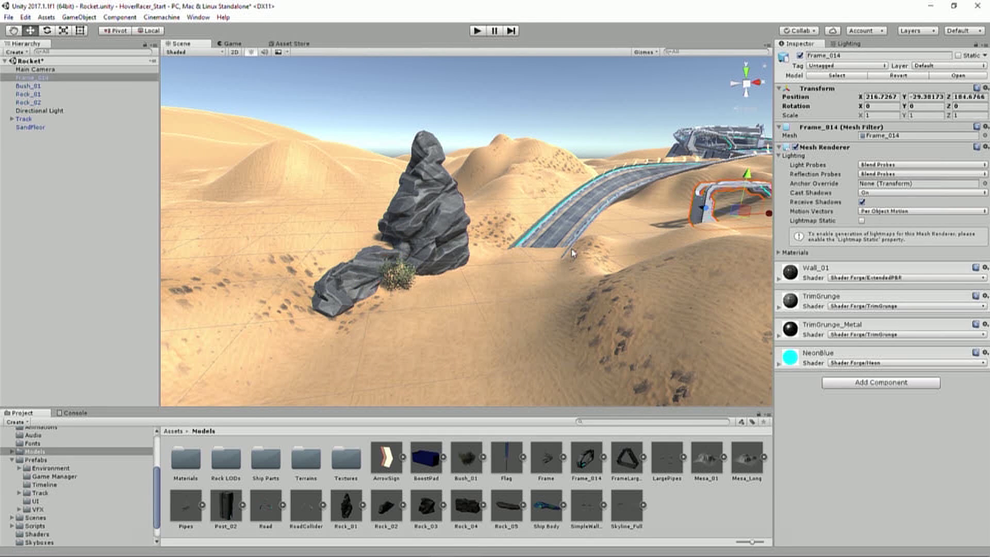
key("ctrl+z")
key("ctrl+z")
key("ctrl+z")
key("ctrl+z")
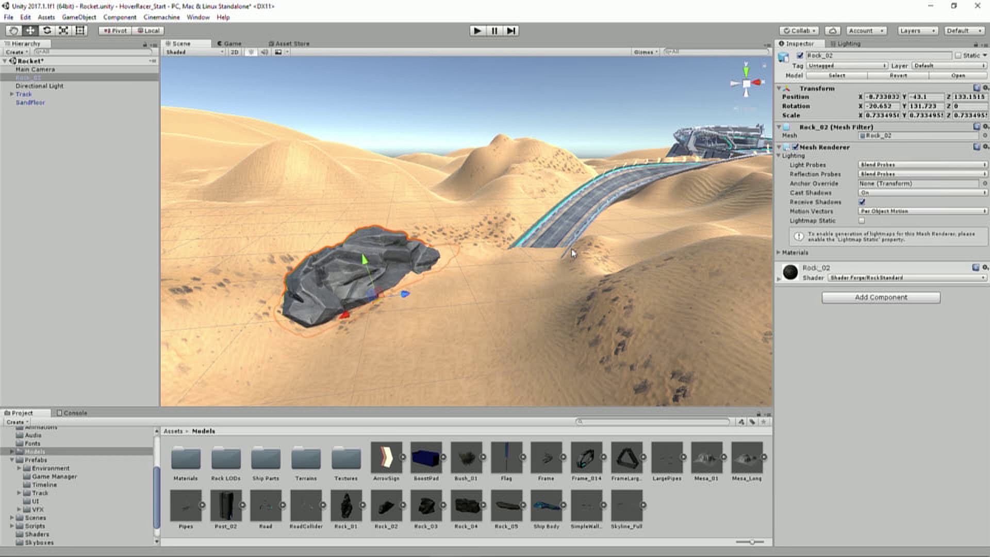
key("ctrl+z")
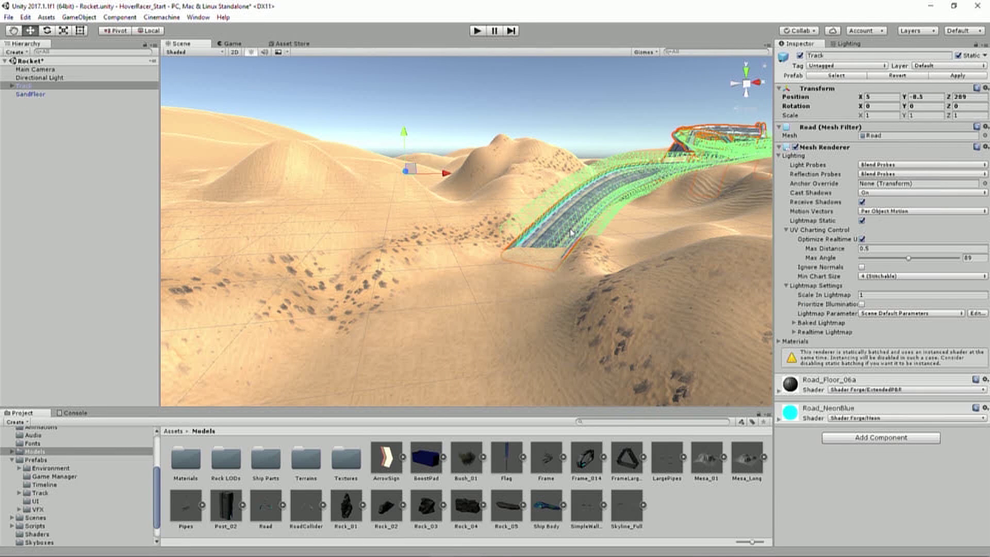
Add the Rocks prefab from Prefabs/Environment to the scene hierarchy
left_click(35, 460)
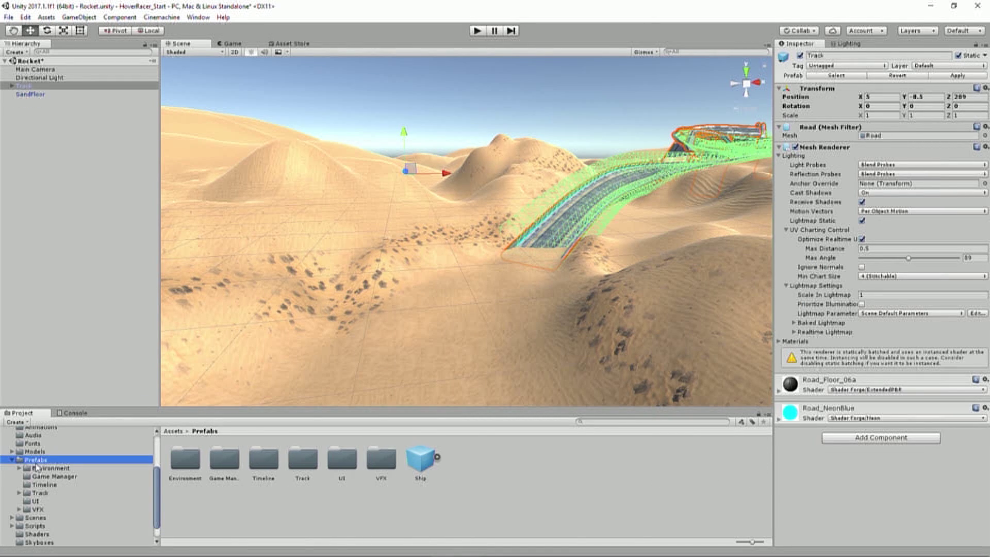
left_click(37, 468)
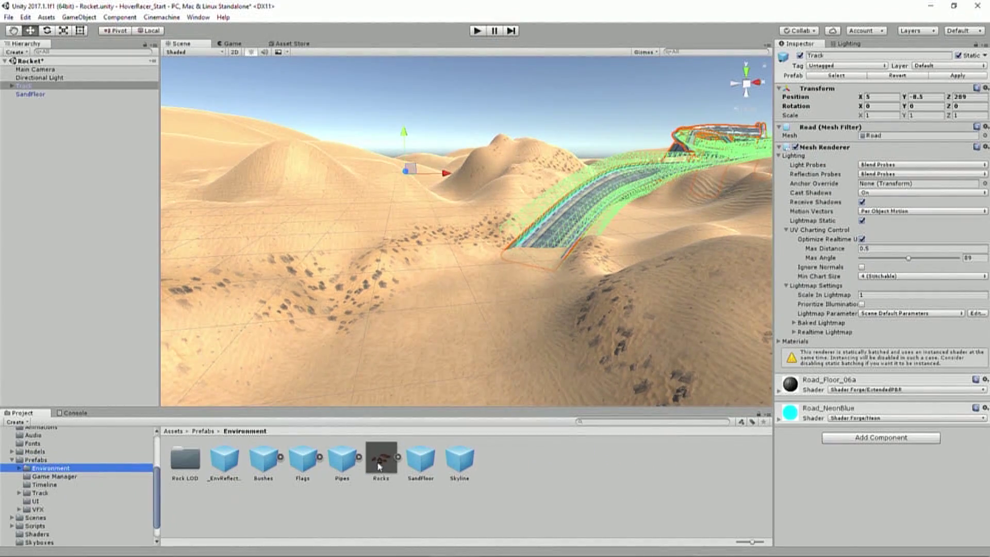
left_click_drag(484, 454, 0, 61)
left_click_drag(81, 267, 82, 266)
Try nudging and tilting one rock piece, then cancel breaking the prefab connection
right_click_drag(440, 319, 1, 214)
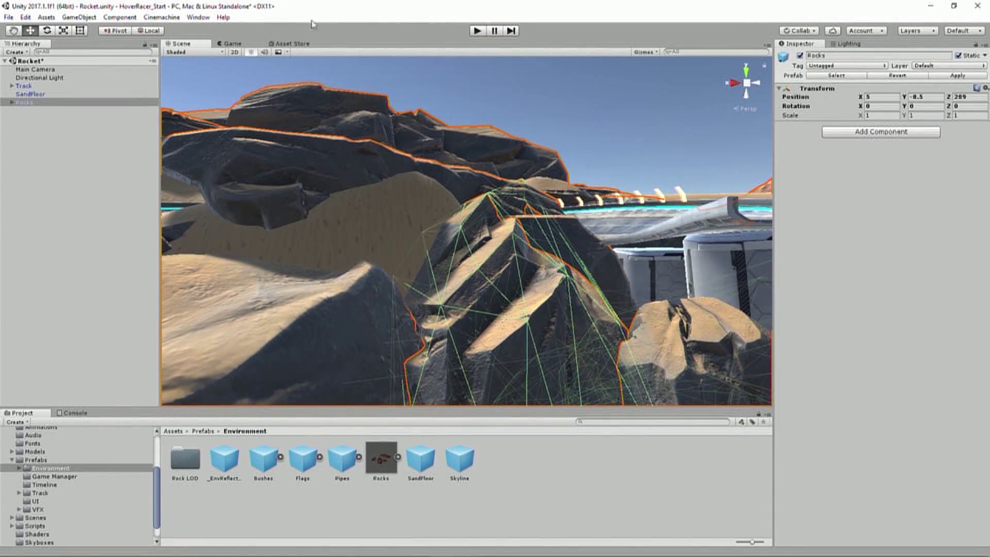
right_click_drag(330, 103, 597, 115)
left_click(597, 113)
right_click_drag(499, 114, 438, 243)
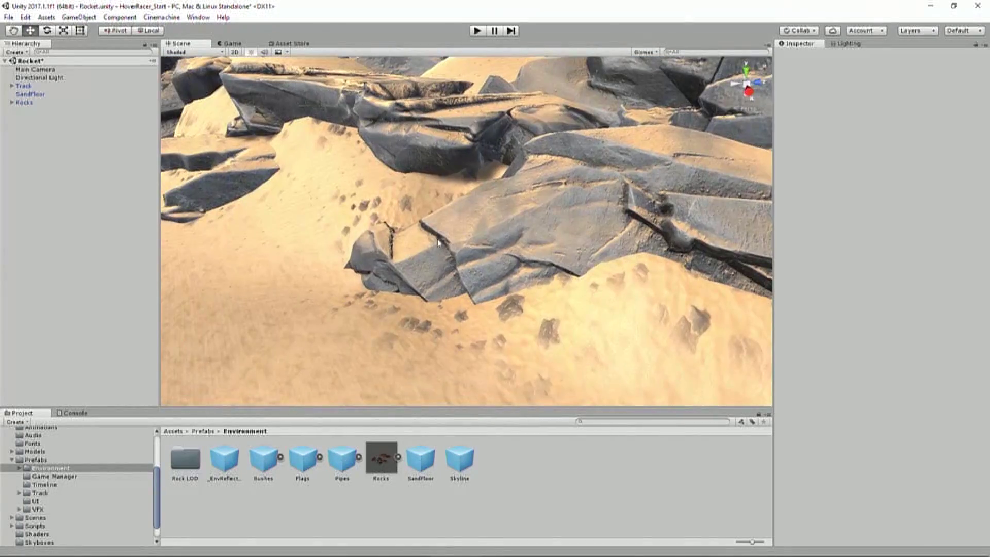
left_click(525, 225)
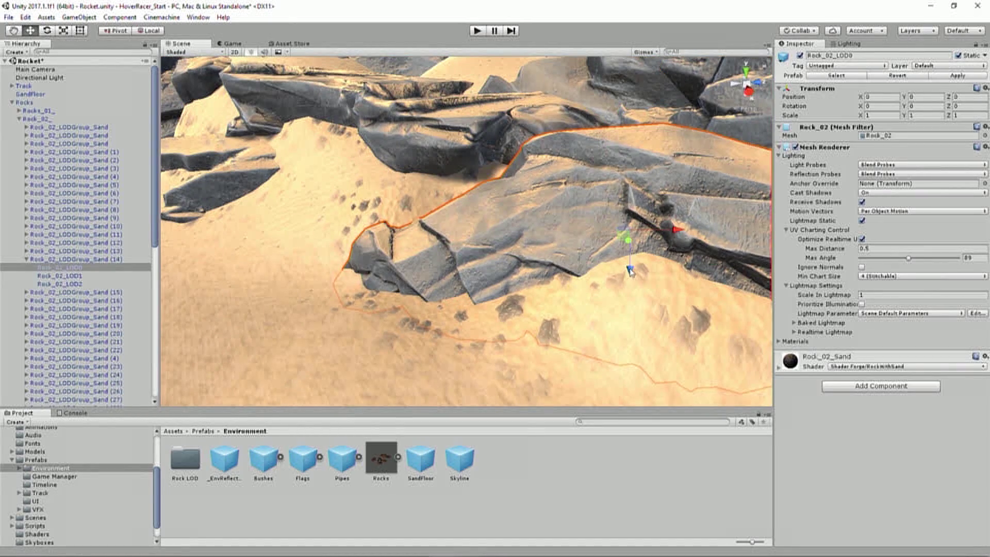
left_click_drag(630, 270, 639, 242)
key("e")
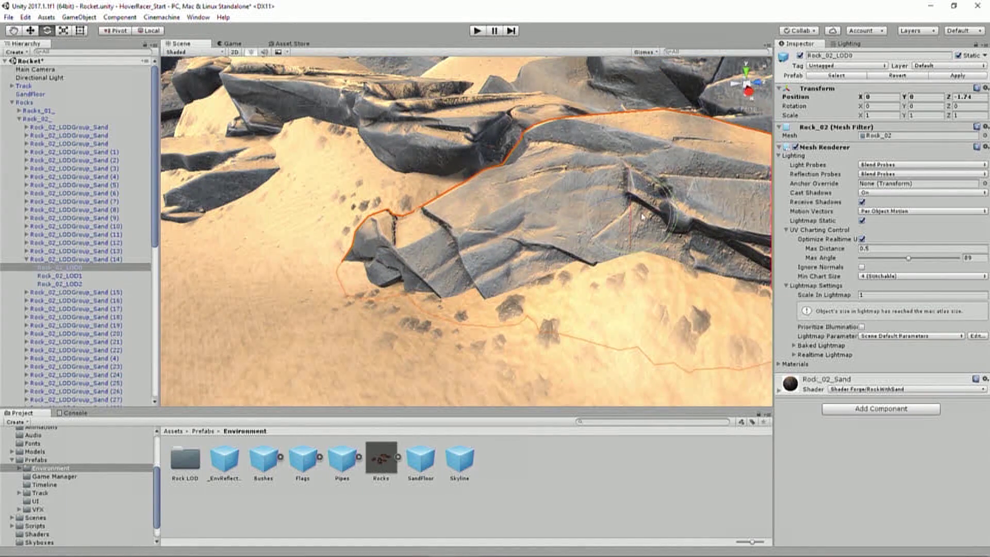
left_click_drag(645, 201, 740, 206)
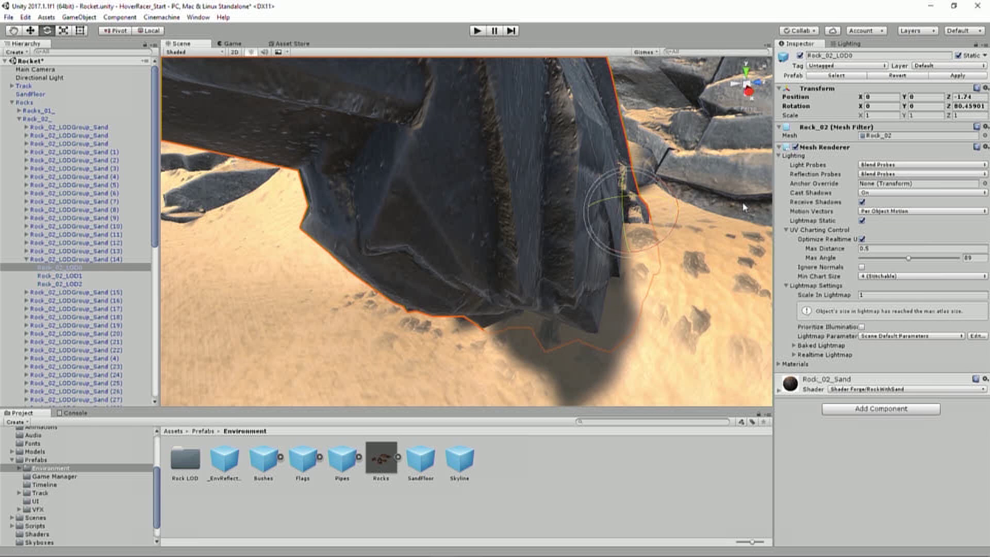
left_click(566, 303)
Collapse the Rocks group and frame the rock piece and the whole group in view
left_click(12, 103)
left_click(27, 103)
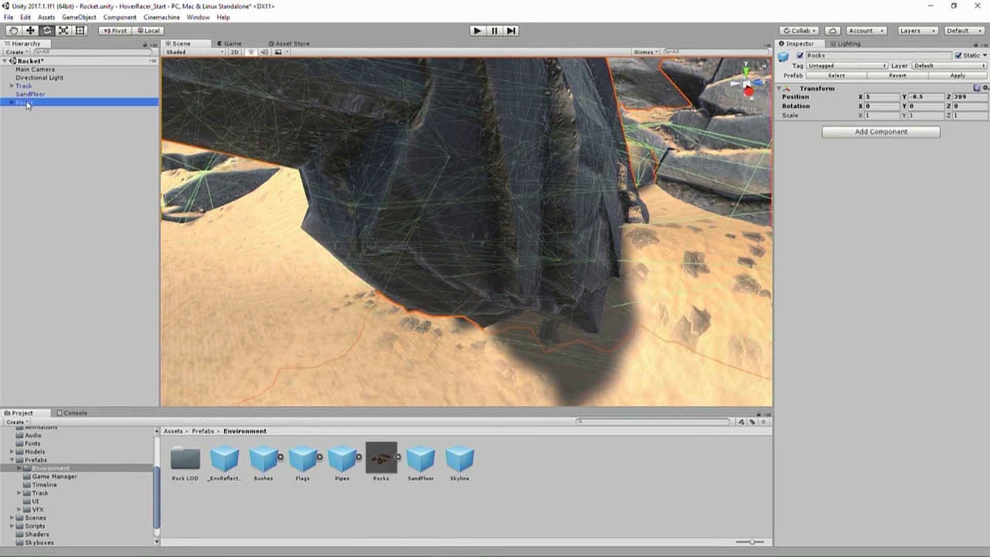
left_click(441, 227)
key("f")
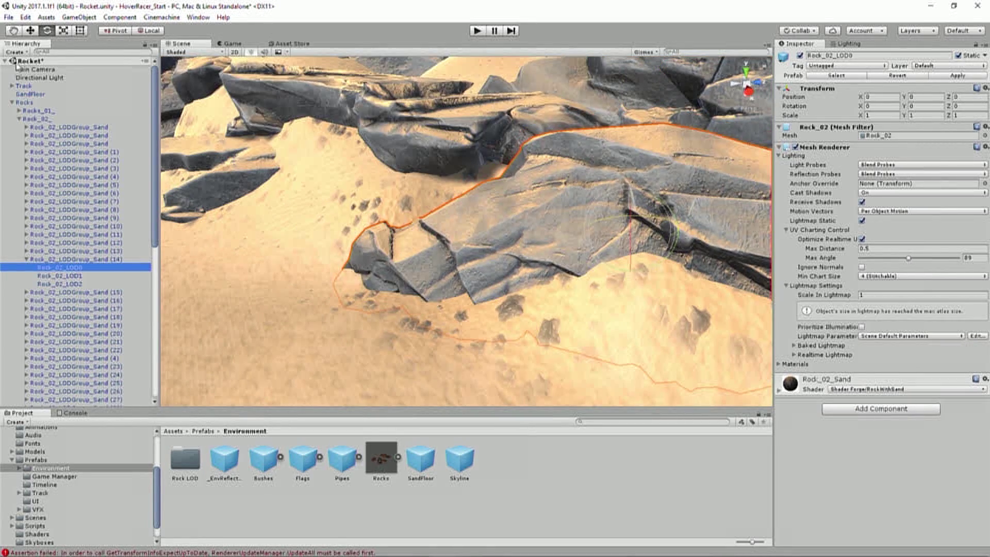
left_click(23, 102)
left_click(12, 103)
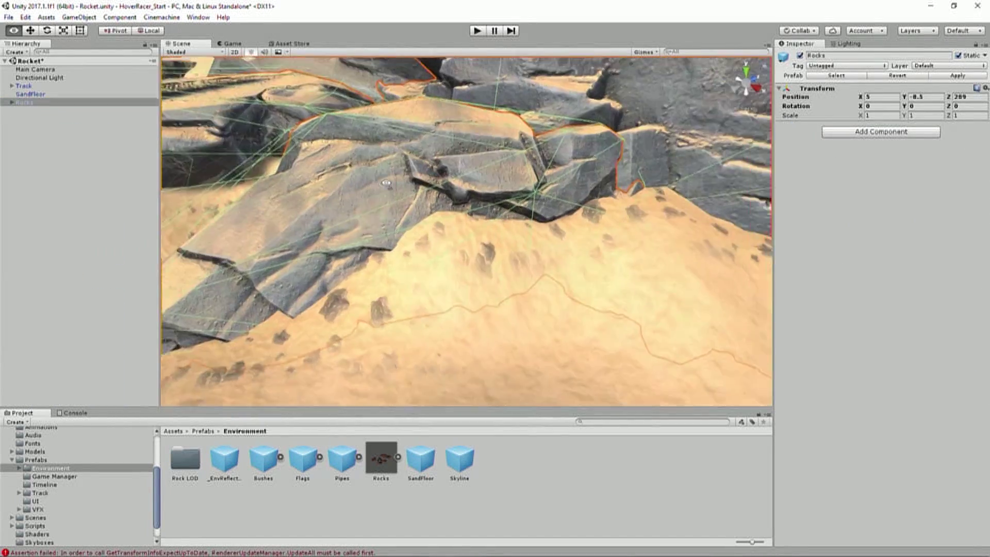
key("f")
left_click(524, 87)
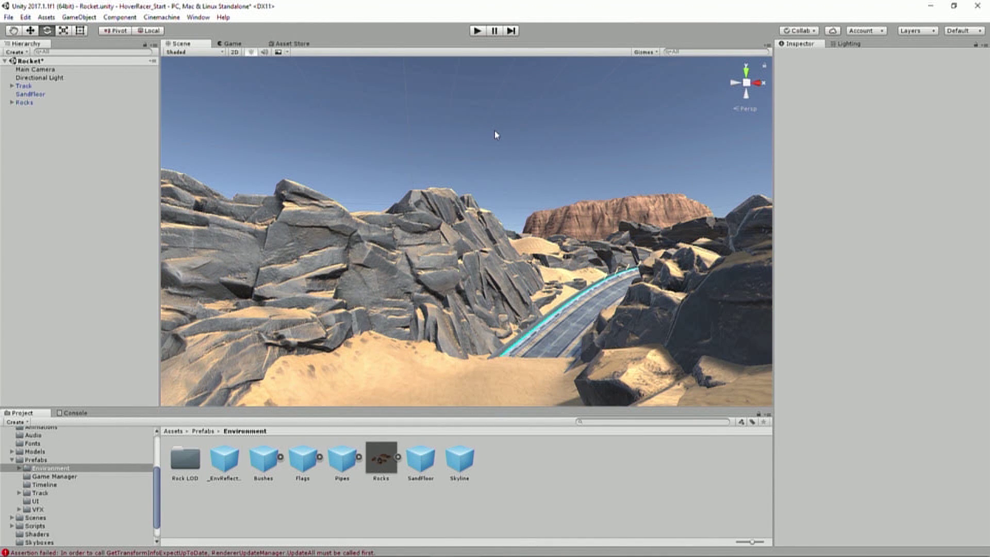
right_click_drag(520, 158, 317, 397)
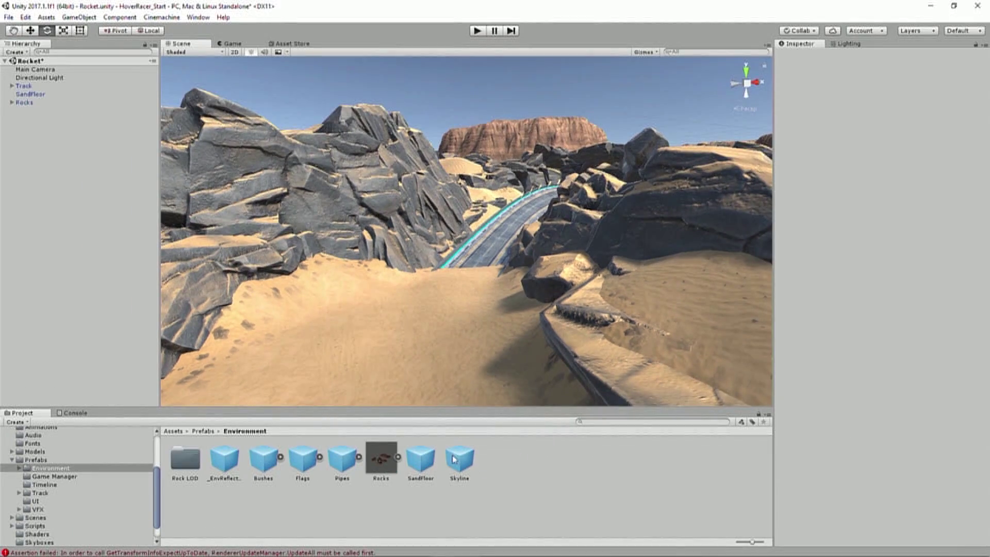
right_click_drag(457, 275, 437, 255)
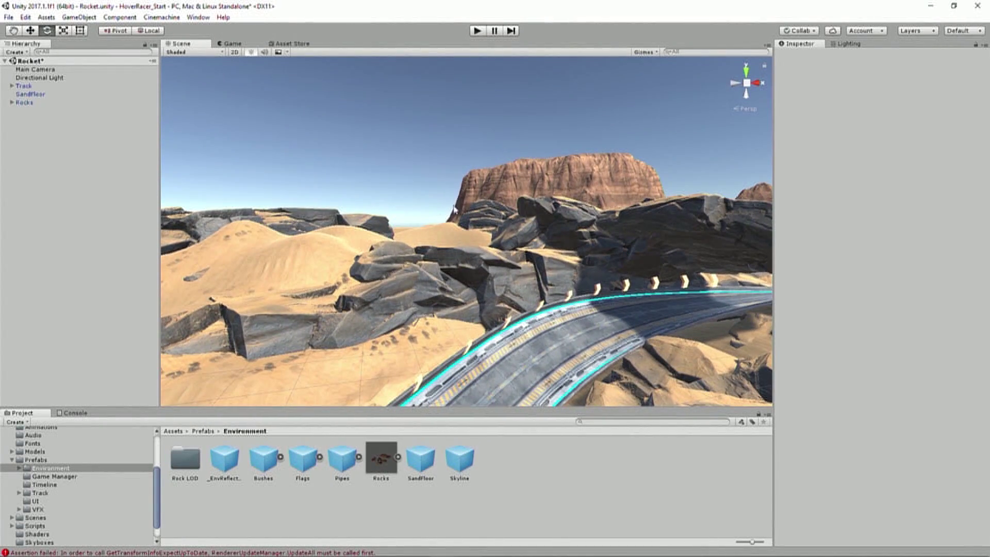
scroll(386, 224, "up", 5)
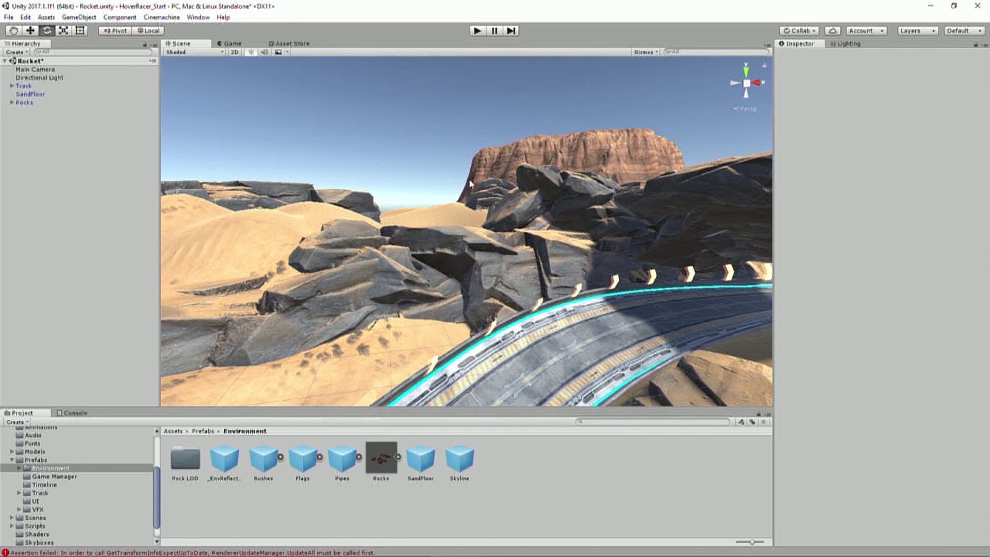
right_click_drag(485, 209, 88, 184)
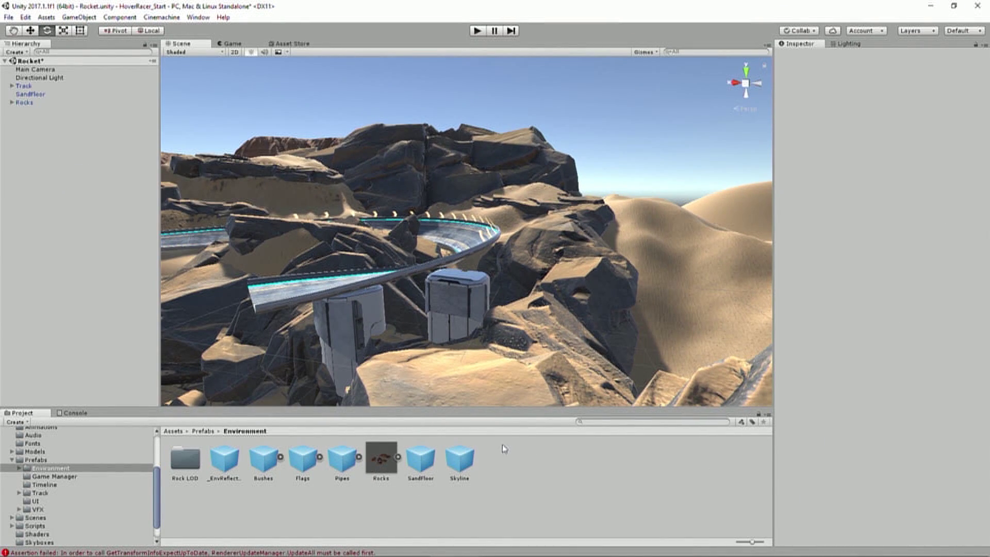
Add the Skyline prefab to the Hierarchy and orbit over the dunes, rocks and track
left_click_drag(459, 459, 28, 221)
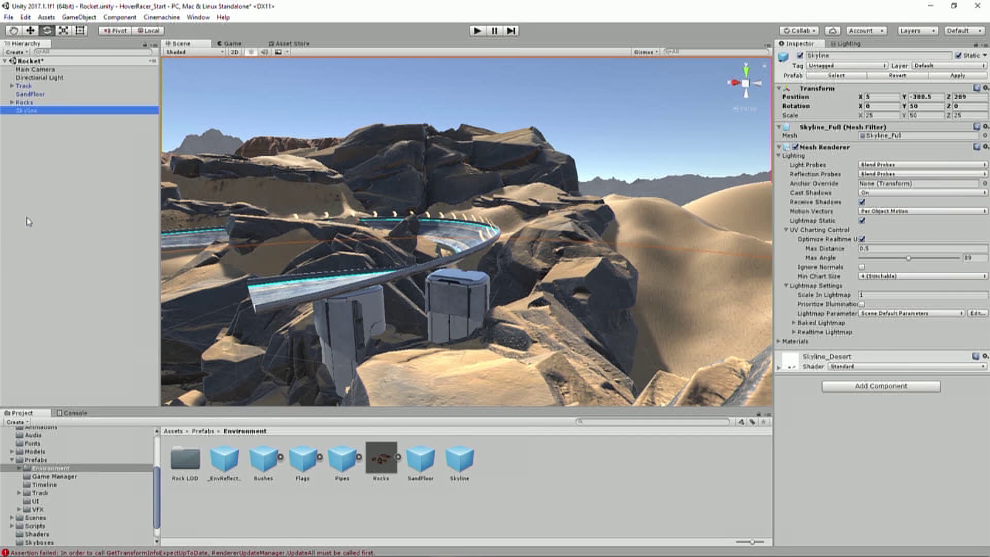
right_click_drag(658, 320, 787, 301)
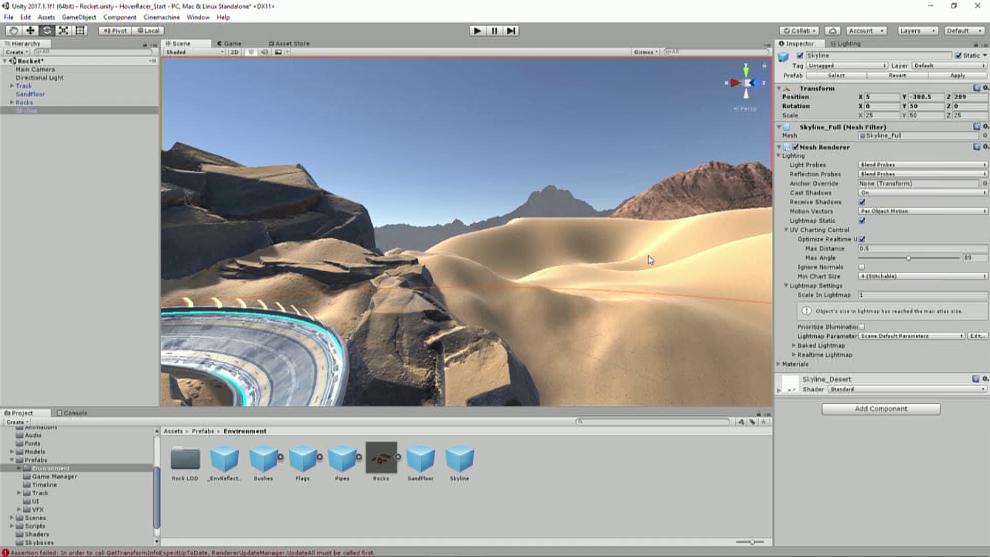
right_click_drag(617, 212, 141, 279)
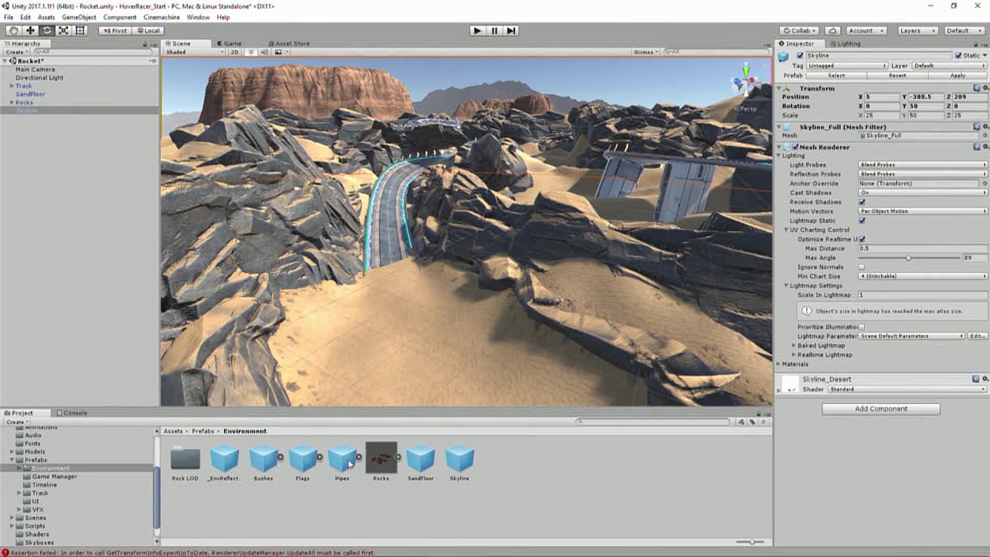
Frame the new Pipes object over the track, then add the Flags prefab
left_click(113, 345)
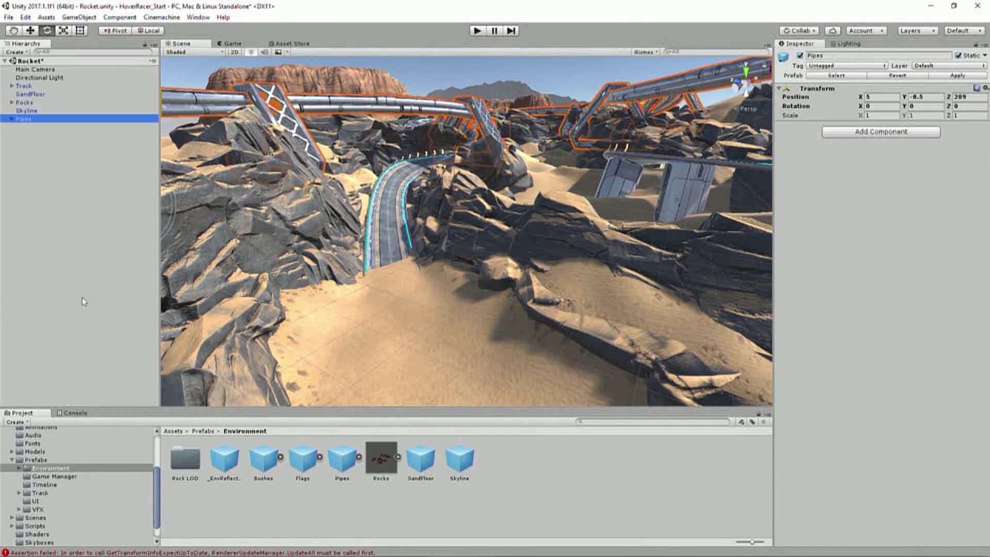
key("f")
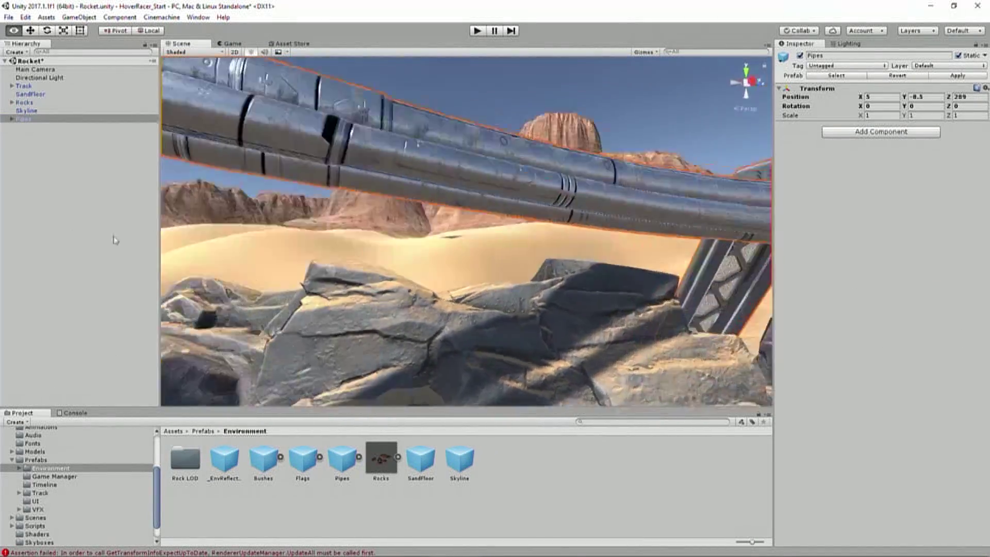
right_click_drag(593, 268, 462, 330)
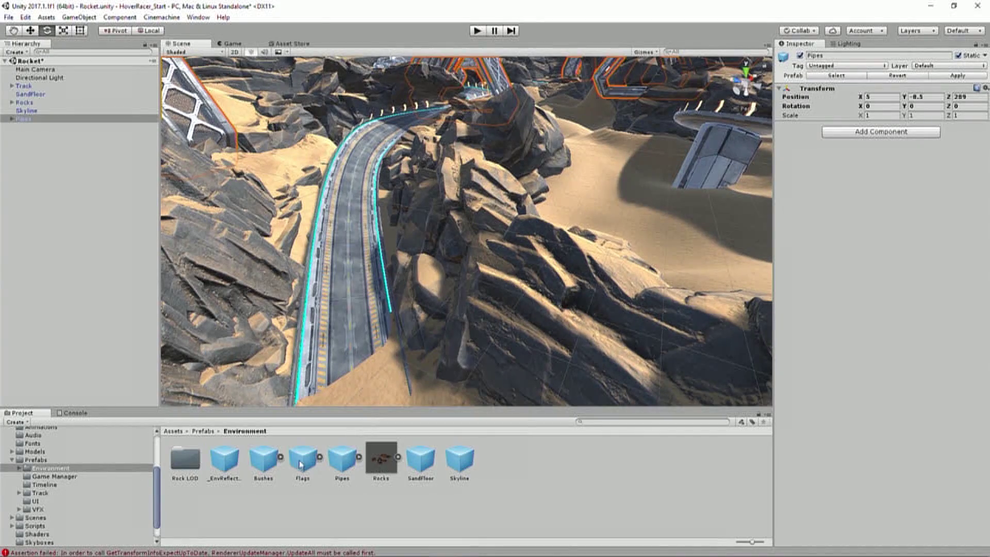
left_click_drag(301, 464, 26, 128)
right_click_drag(464, 217, 340, 309)
Add the Bushes prefab and fly down among the rocks to check it
left_click_drag(264, 459, 94, 313)
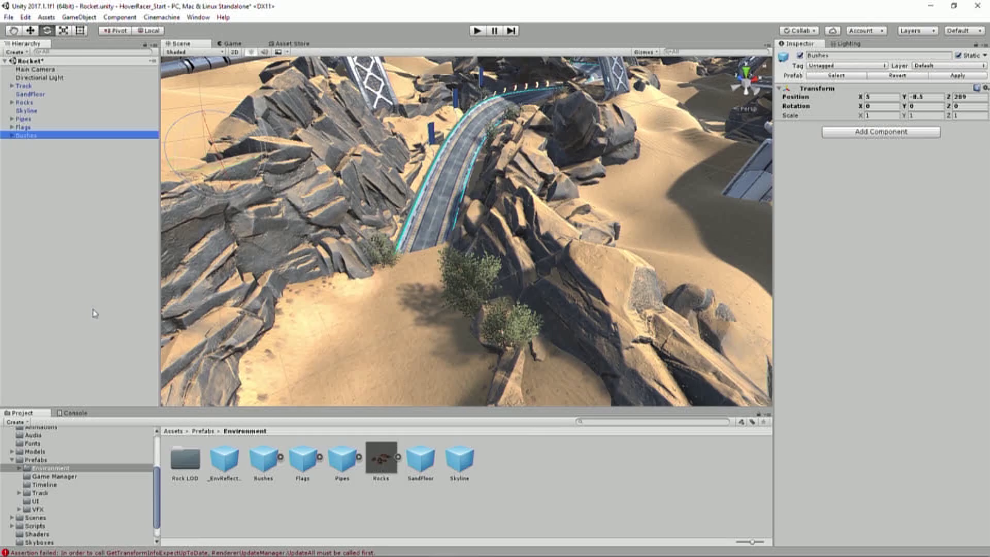
right_click_drag(515, 238, 511, 111)
left_click(531, 115)
left_click(549, 166)
Fly the Scene view down toward the track
right_click_drag(548, 167, 627, 252)
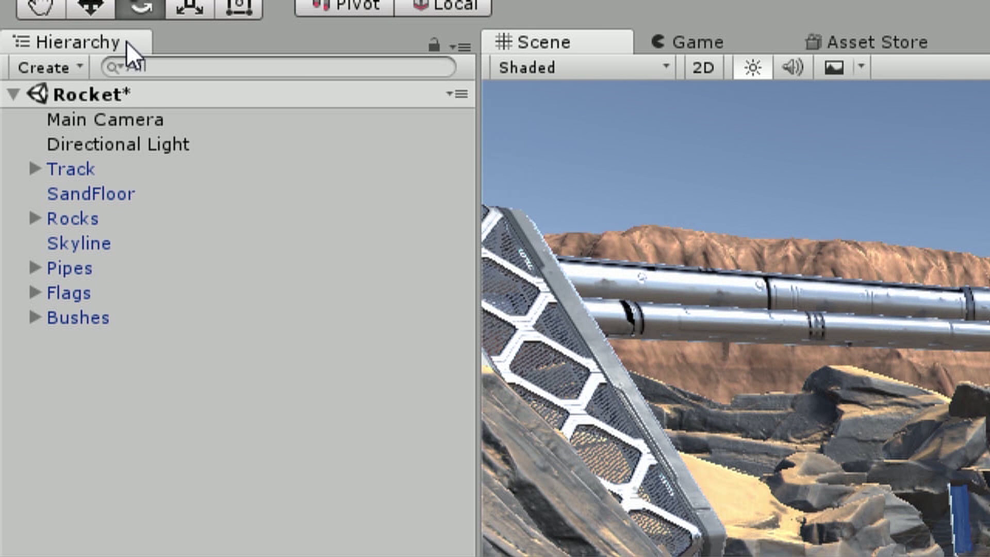
Create a new empty GameObject and rename it Environment
left_click(42, 64)
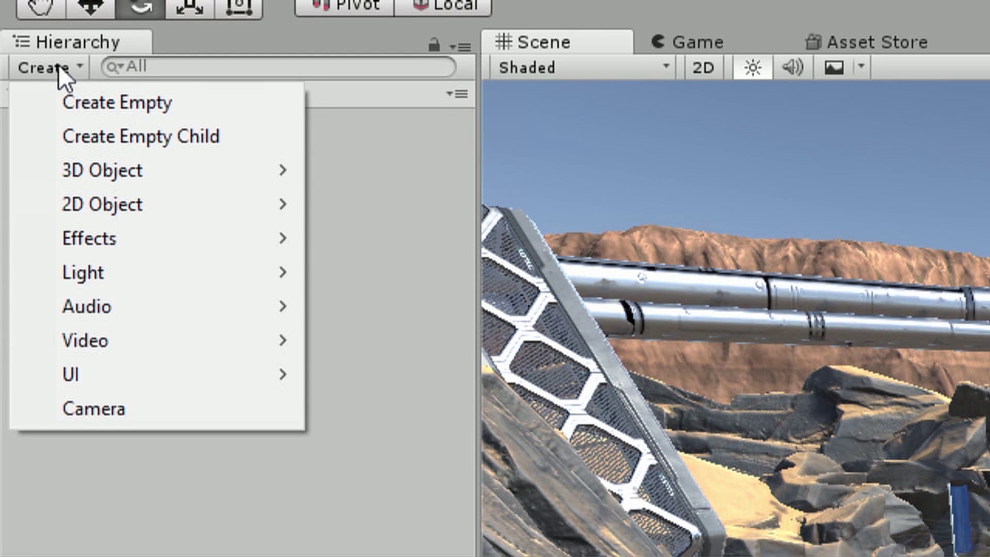
left_click(155, 503)
right_click(140, 448)
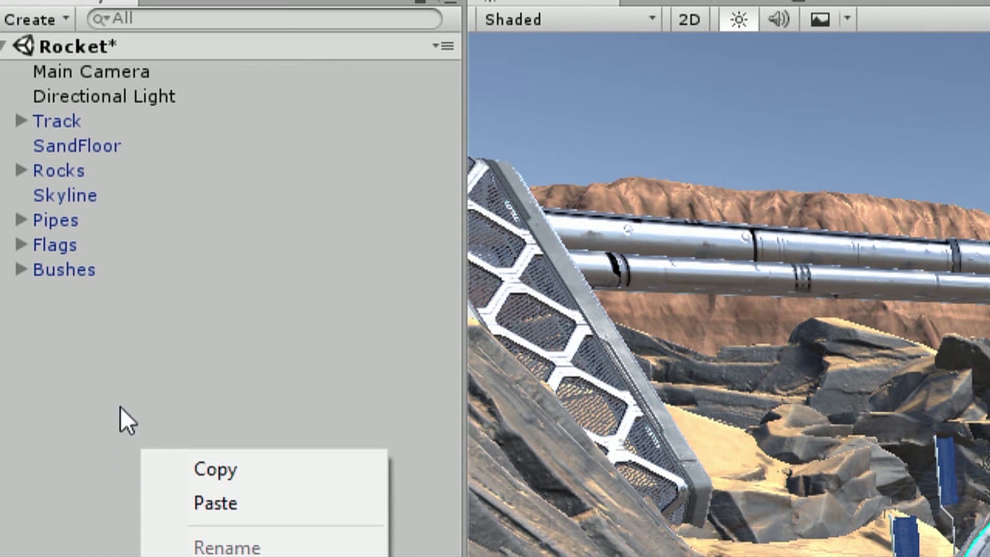
key("Escape")
left_click(54, 72)
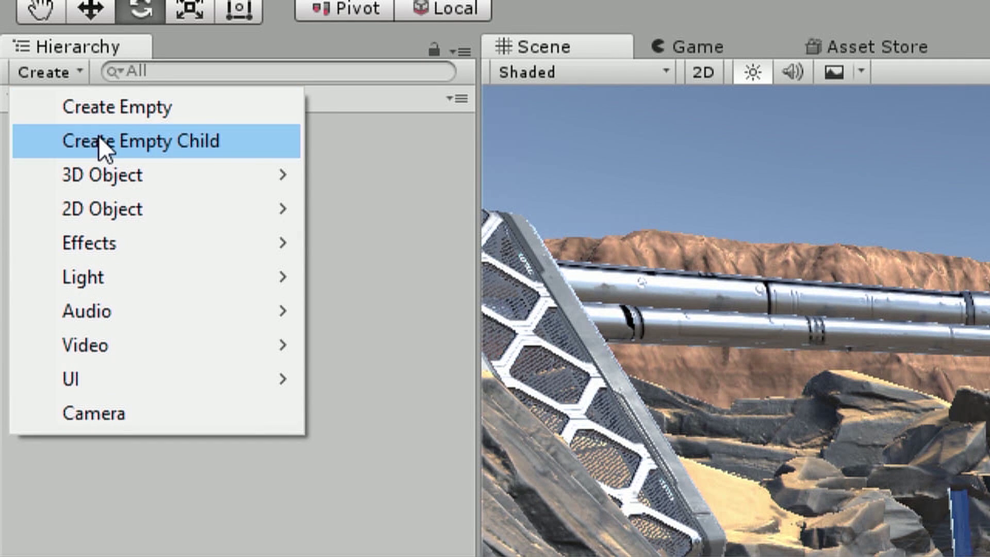
left_click(103, 108)
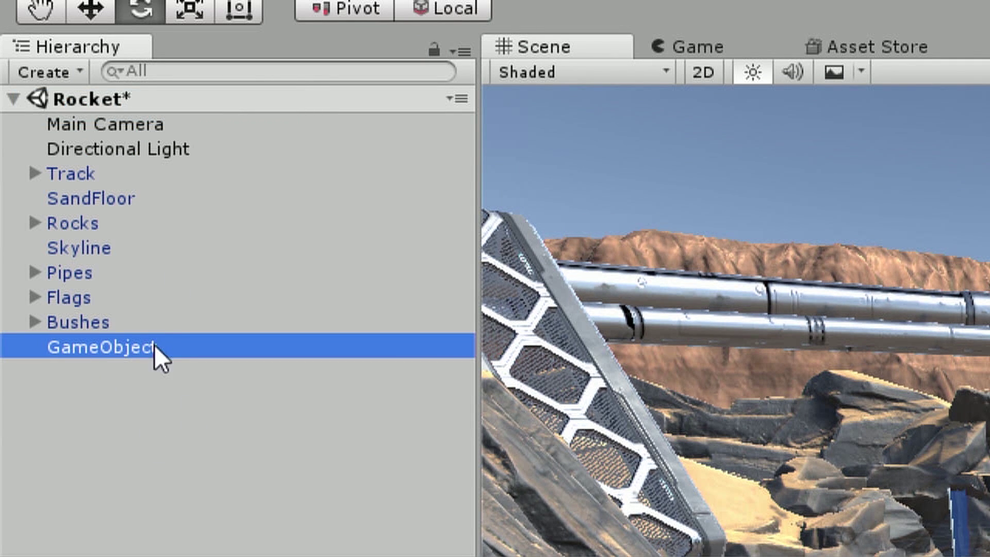
left_click(124, 343)
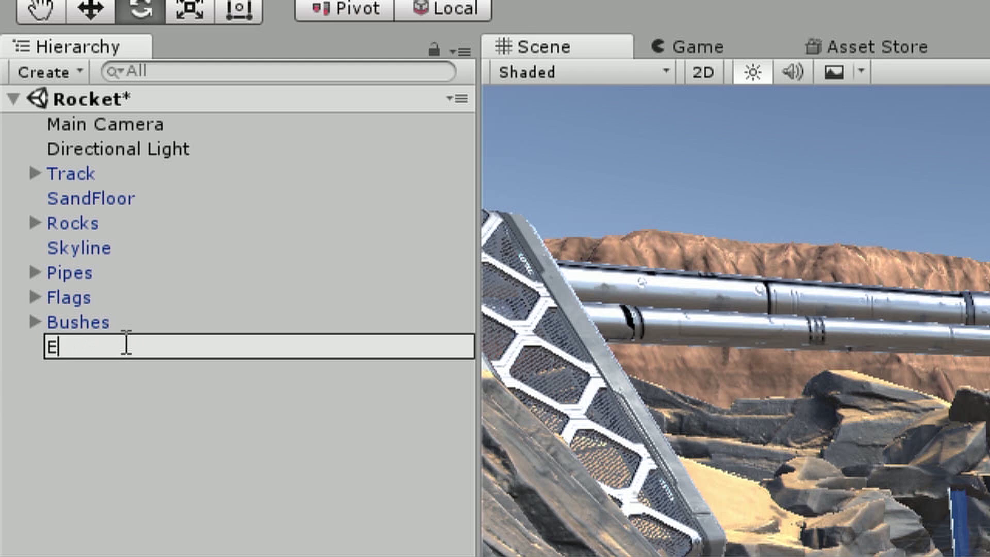
type("nvironment")
key("Return")
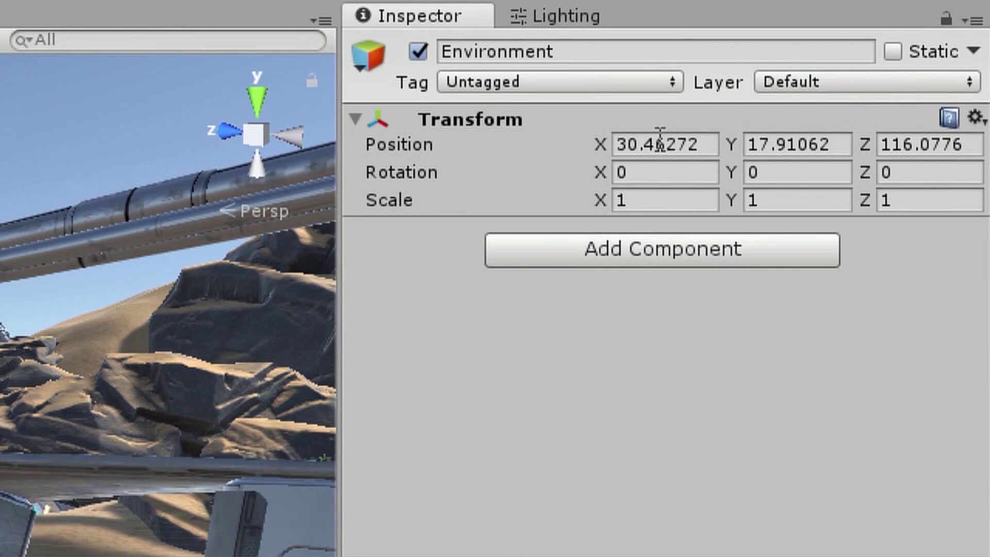
Set Environment's Transform position to 0, 0, 0 in the Inspector
left_click(660, 139)
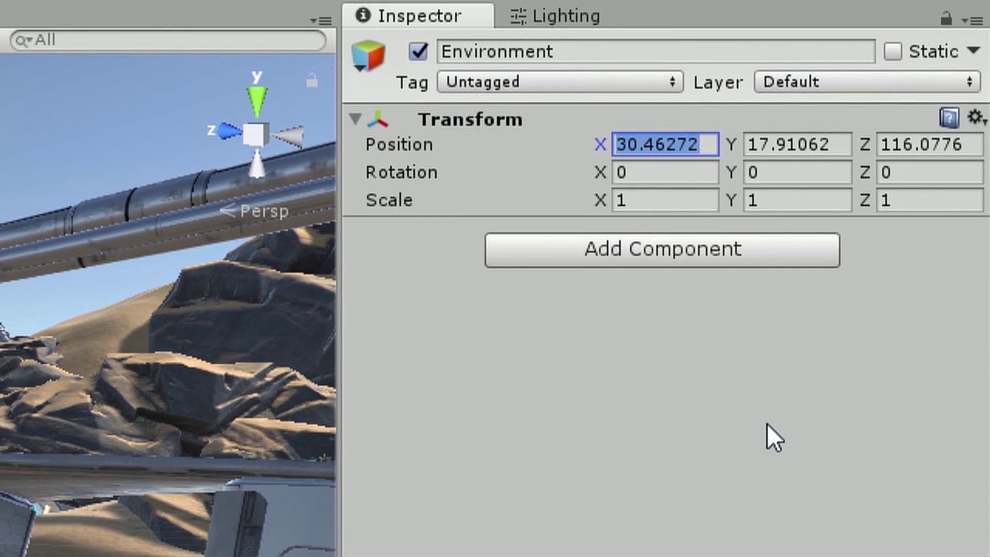
type("0")
key("Tab")
type("0")
key("Tab")
type("0")
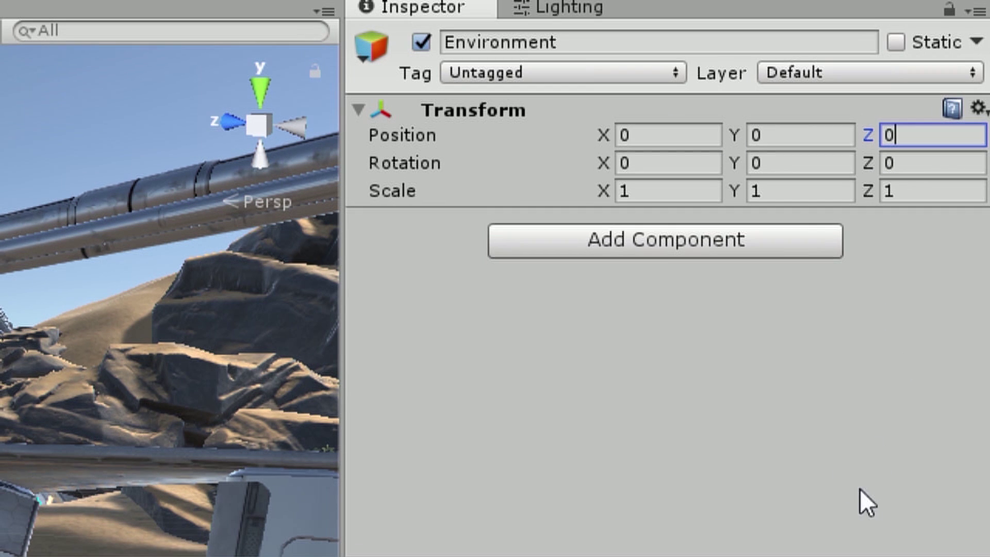
left_click(840, 469)
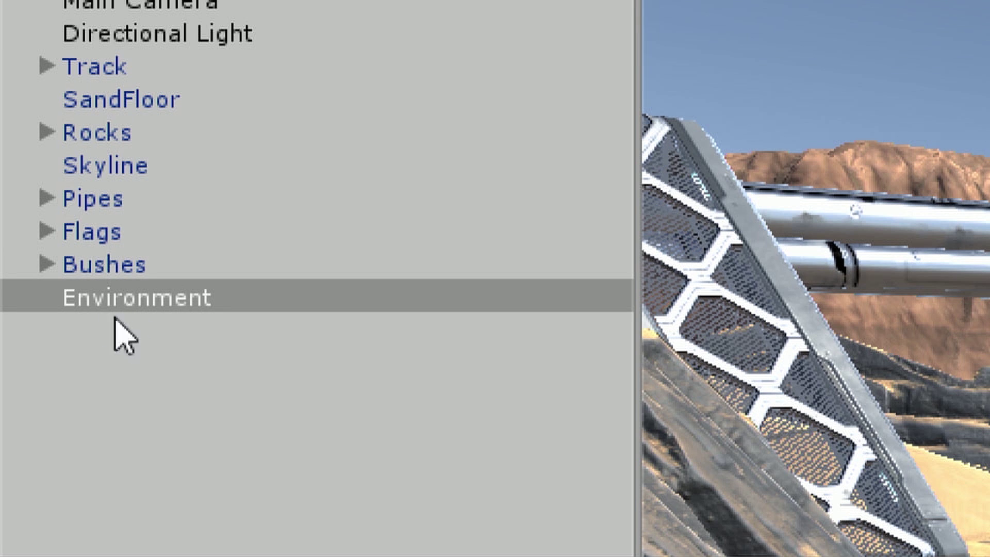
Drag SandFloor through Bushes onto Environment, then expand it to confirm the nesting
left_click(88, 416)
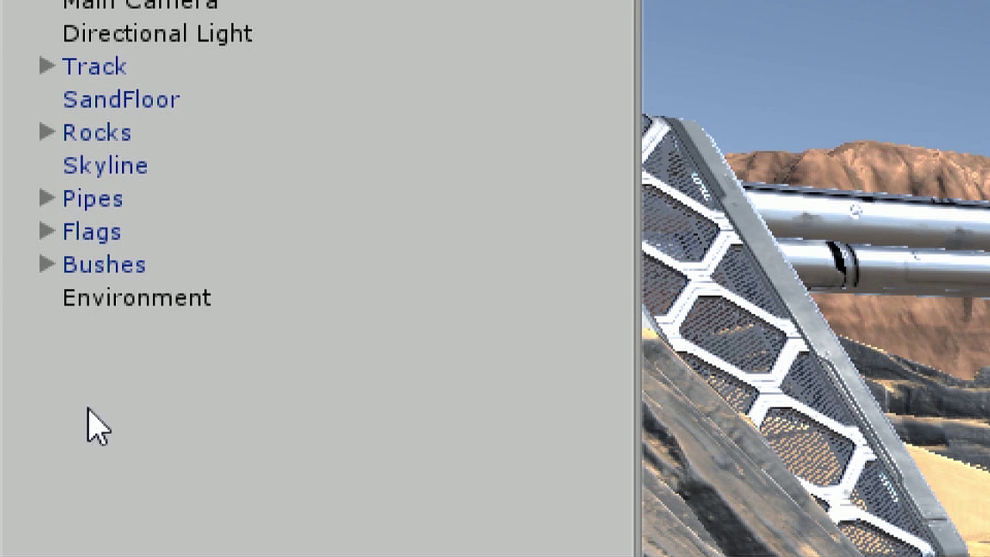
left_click(117, 165)
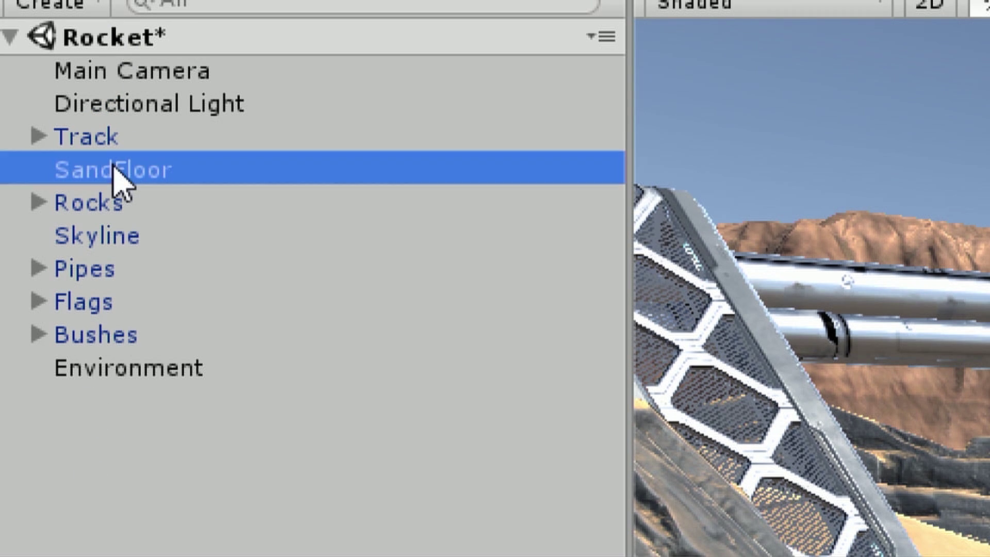
left_click(95, 342, "shift")
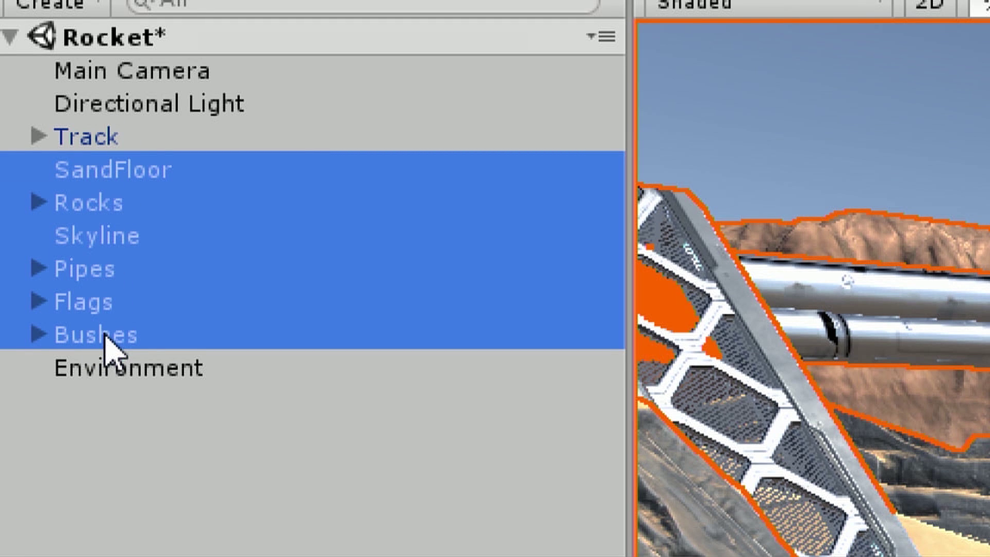
left_click_drag(105, 338, 117, 376)
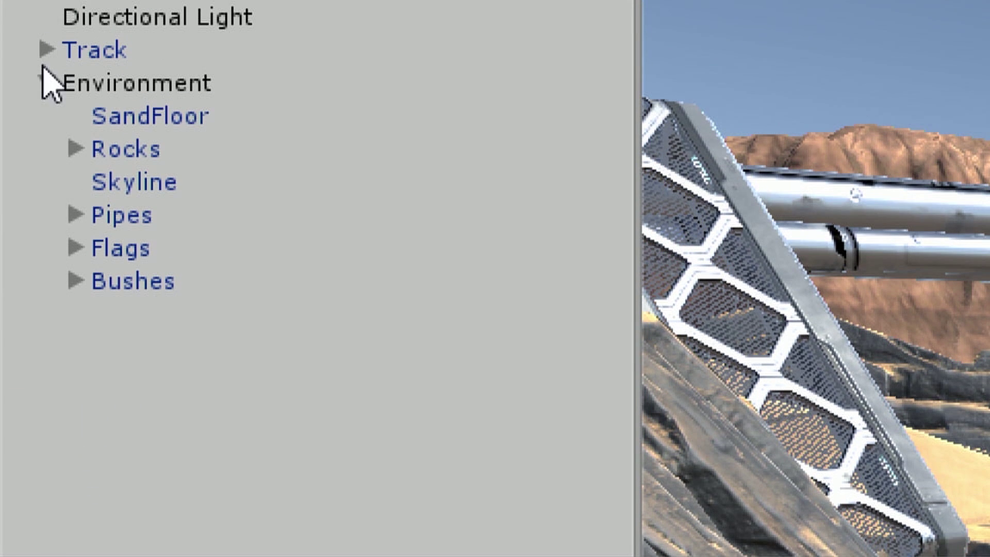
left_click(36, 168)
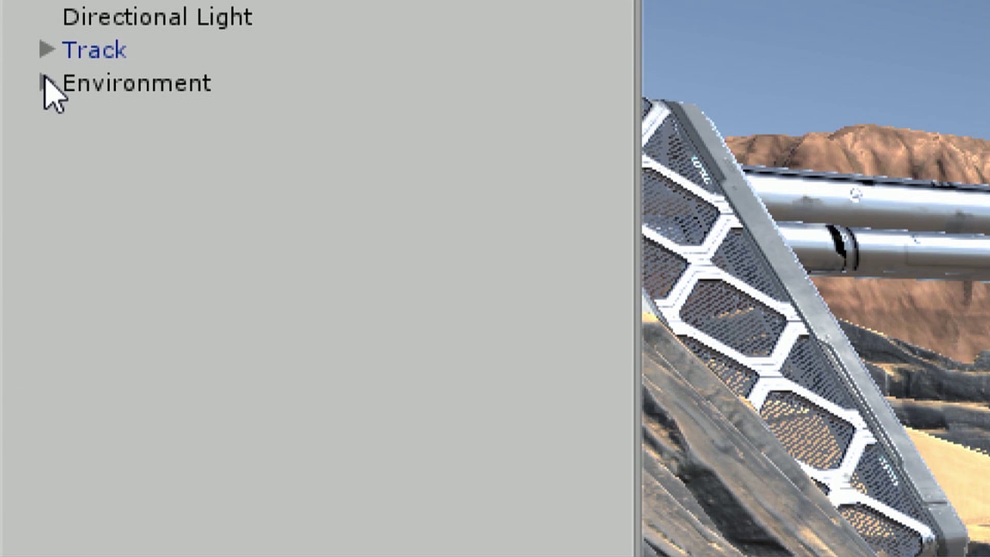
left_click(44, 78)
left_click(42, 80)
left_click(40, 82)
left_click(38, 81)
left_click(37, 83)
left_click(35, 87)
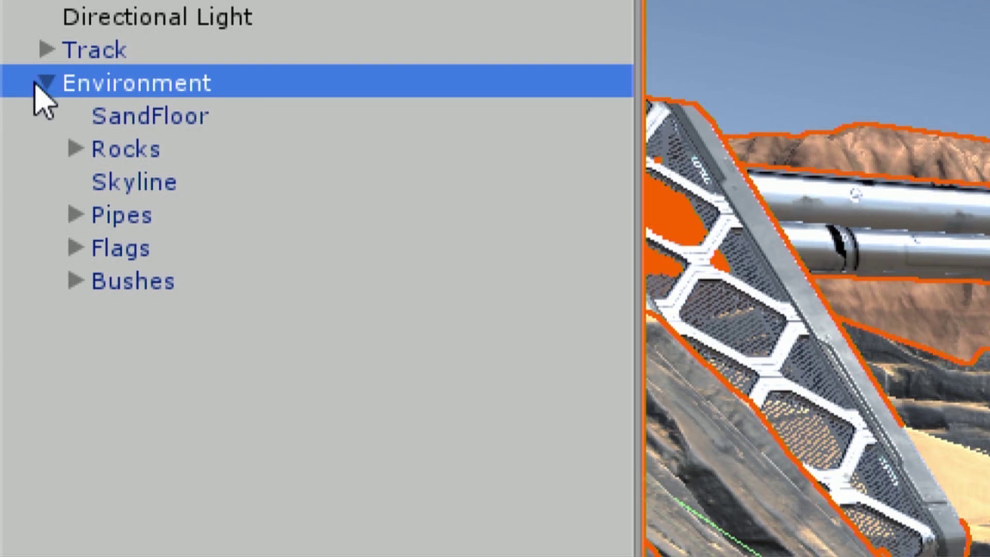
left_click(38, 85)
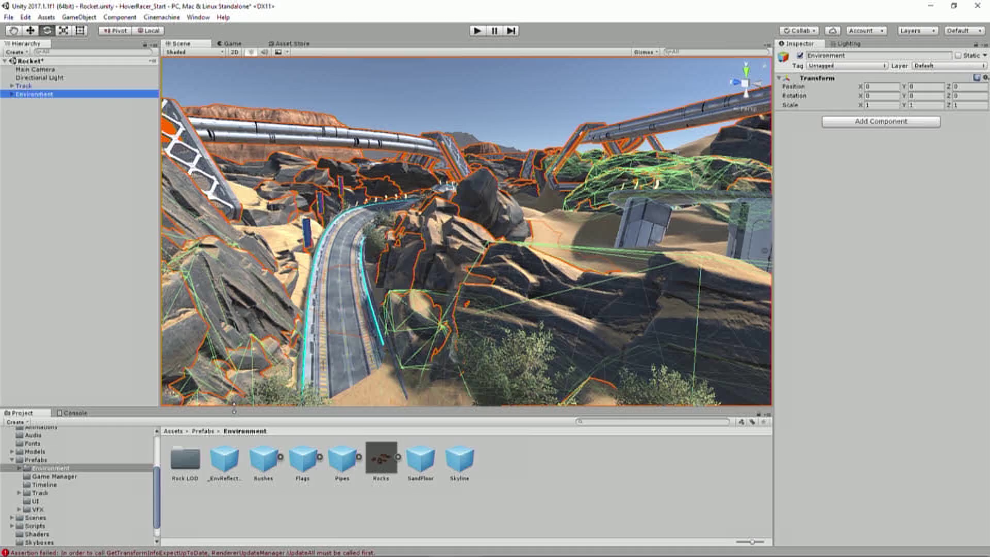
Enlarge the Project panel and drag Environment into the Prefabs/Environment folder as a prefab
left_click_drag(238, 407, 239, 395)
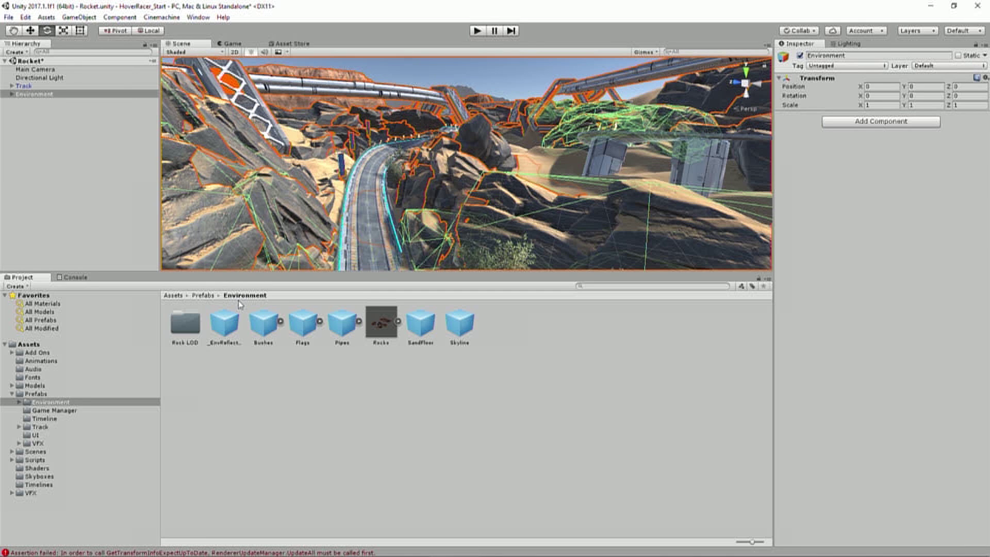
left_click_drag(39, 98, 504, 356)
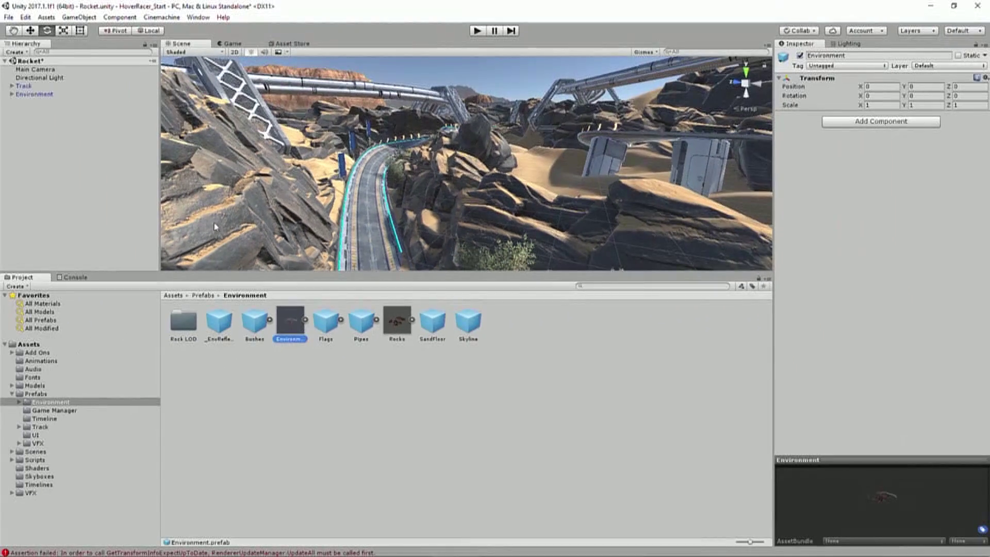
Delete the original Environment and place the Environment prefab back into the Hierarchy
left_click(24, 94)
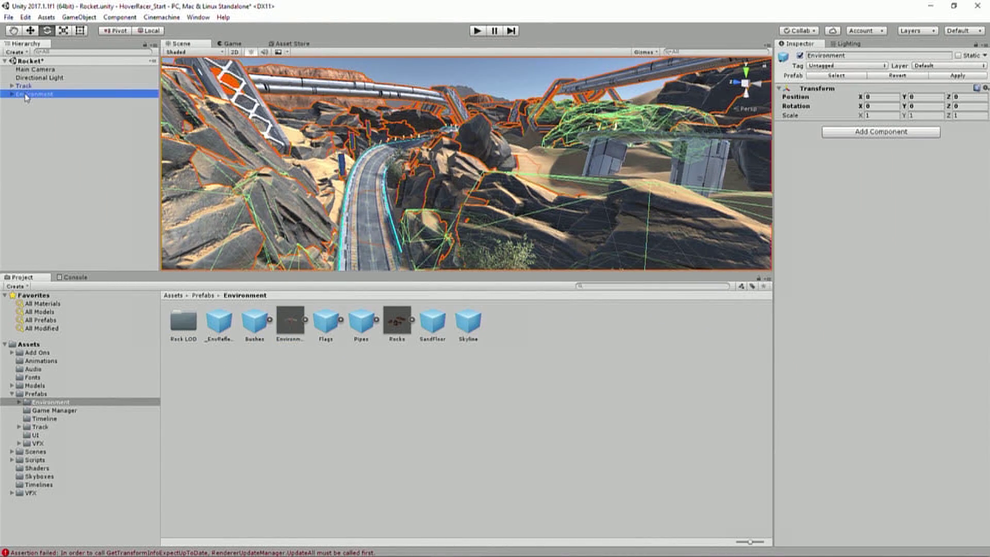
key("Delete")
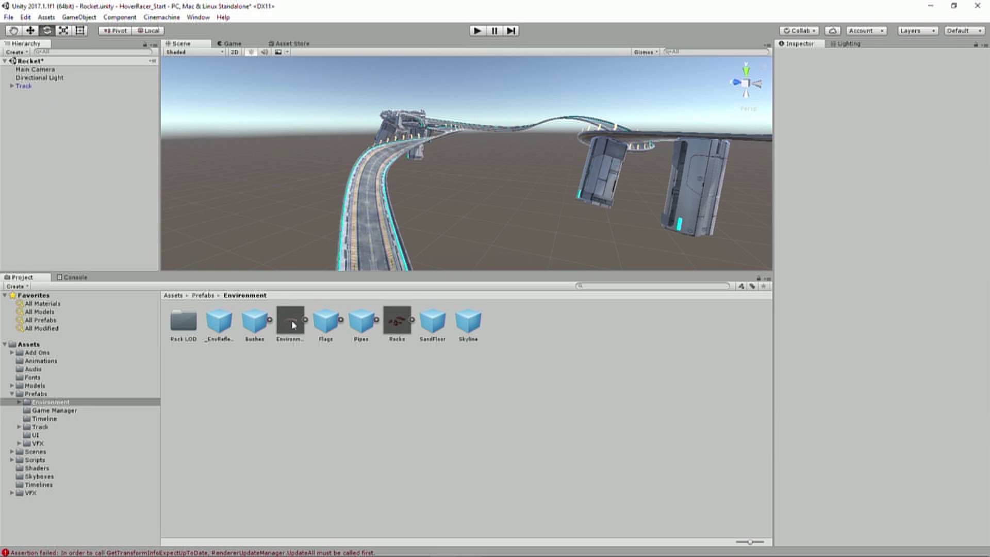
left_click_drag(293, 324, 101, 169)
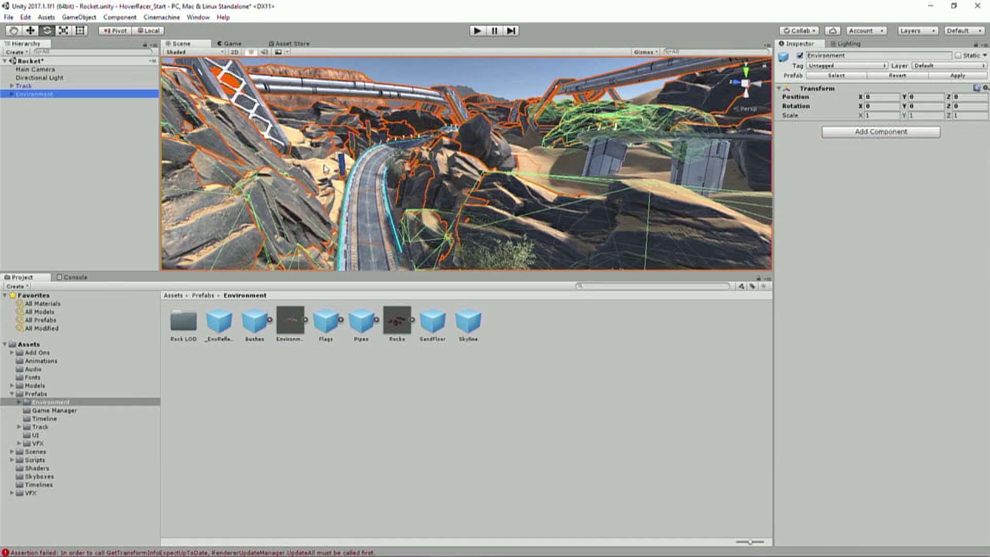
right_click_drag(325, 169, 236, 132)
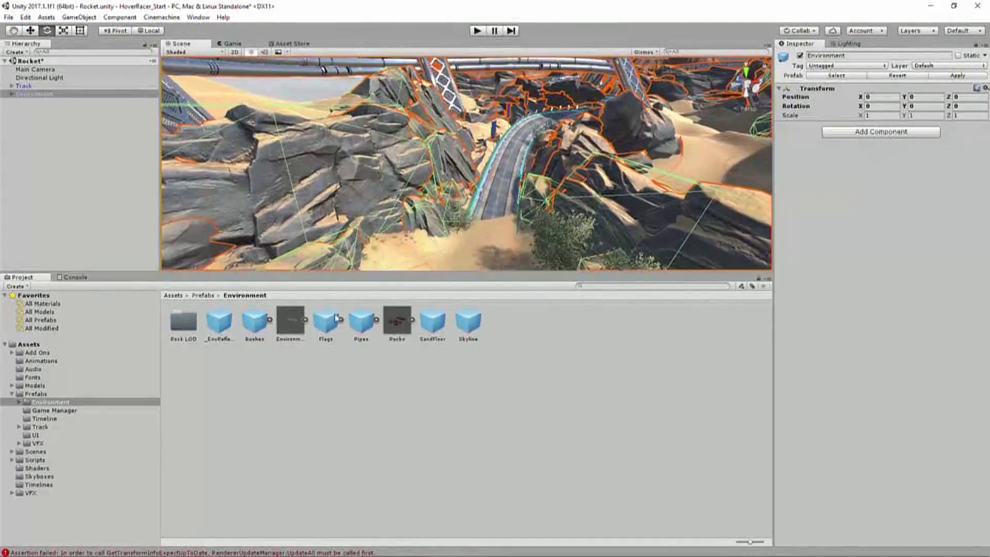
left_click(237, 137)
key("Delete")
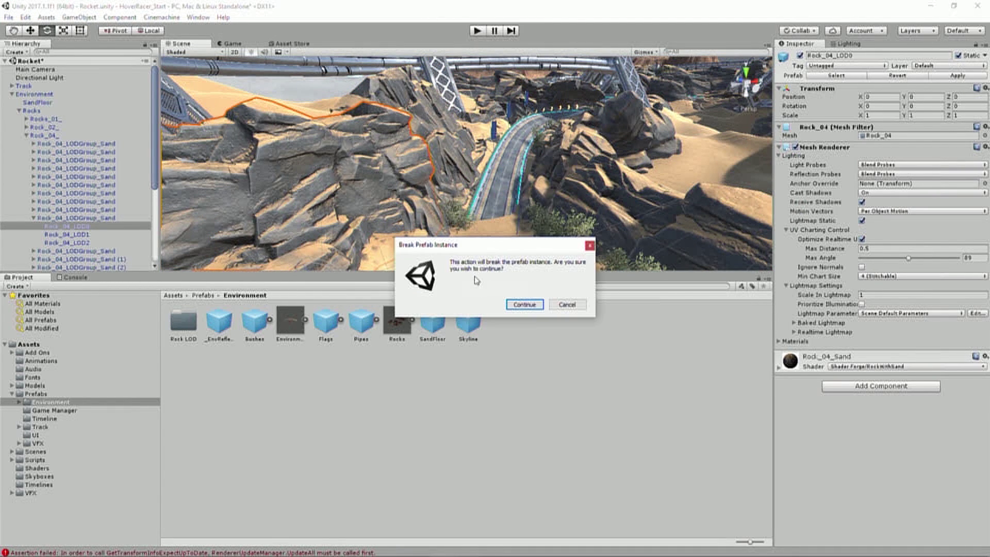
left_click(526, 305)
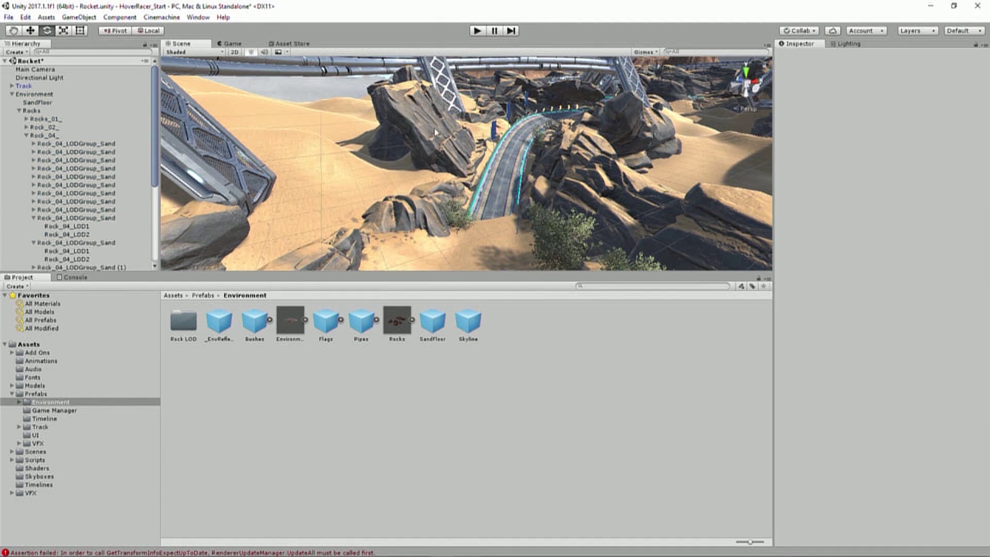
scroll(57, 103, "up", 10)
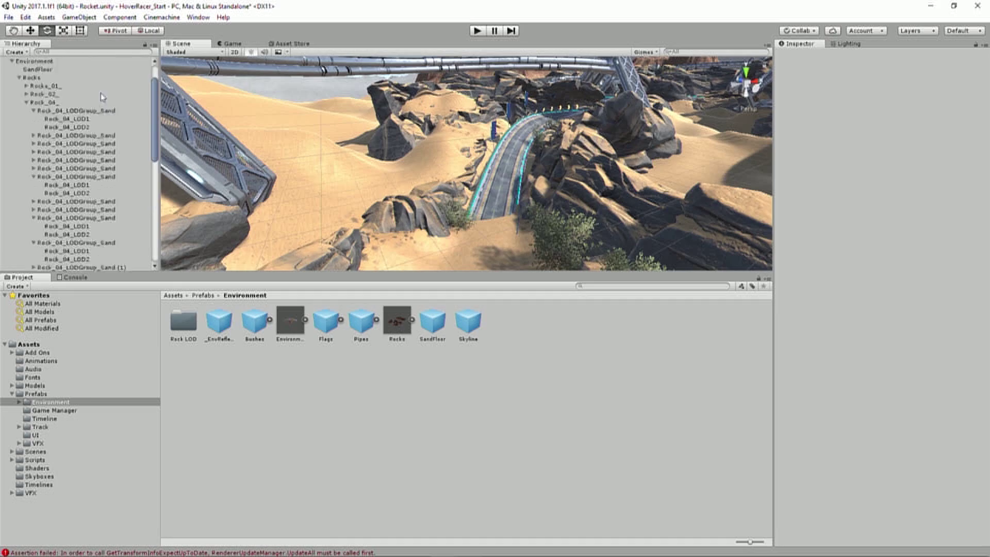
left_click(51, 93)
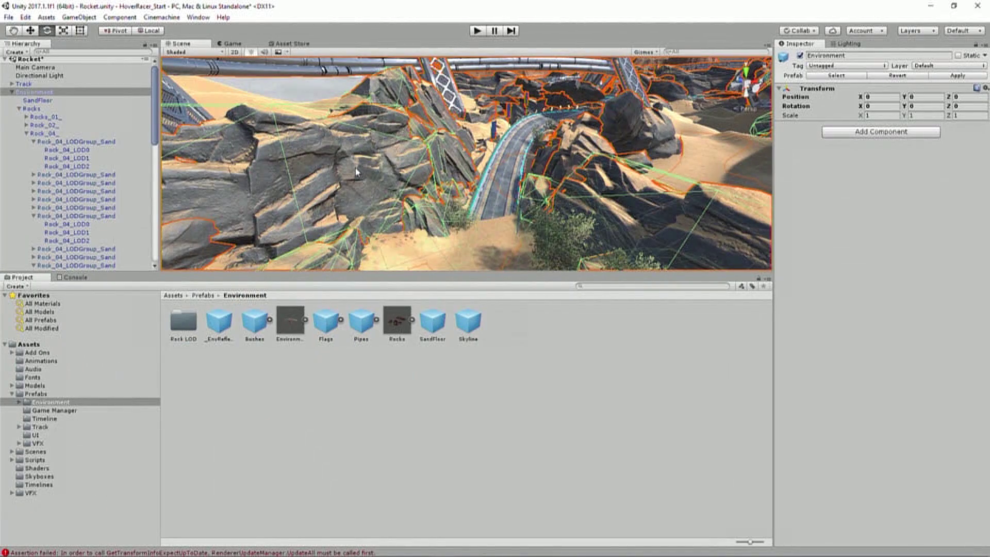
left_click(11, 93)
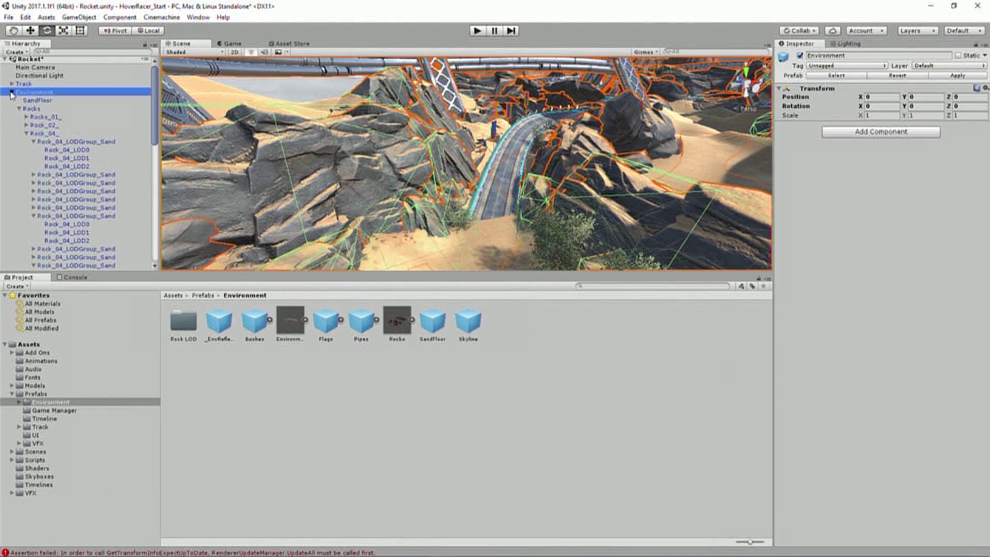